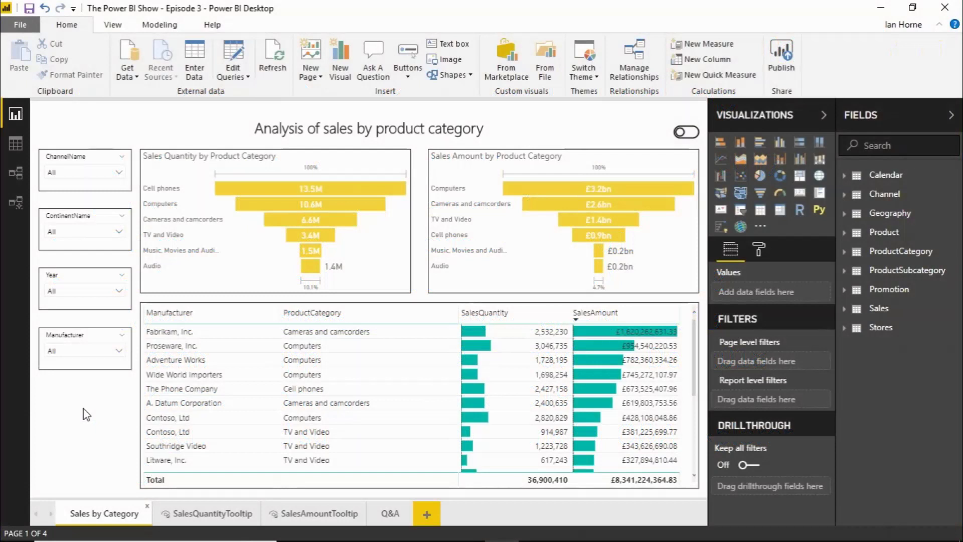
On the Q&A page, add a Q&A visual asking 'total sales amount by product category by year'.
{"action": "left_click", "coordinate": [389, 514]}
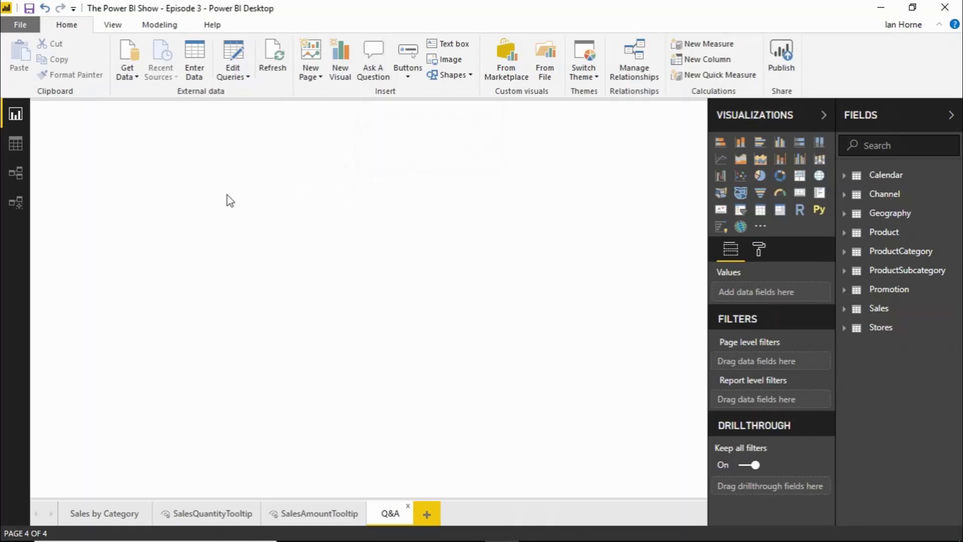
{"action": "double_click", "coordinate": [341, 219]}
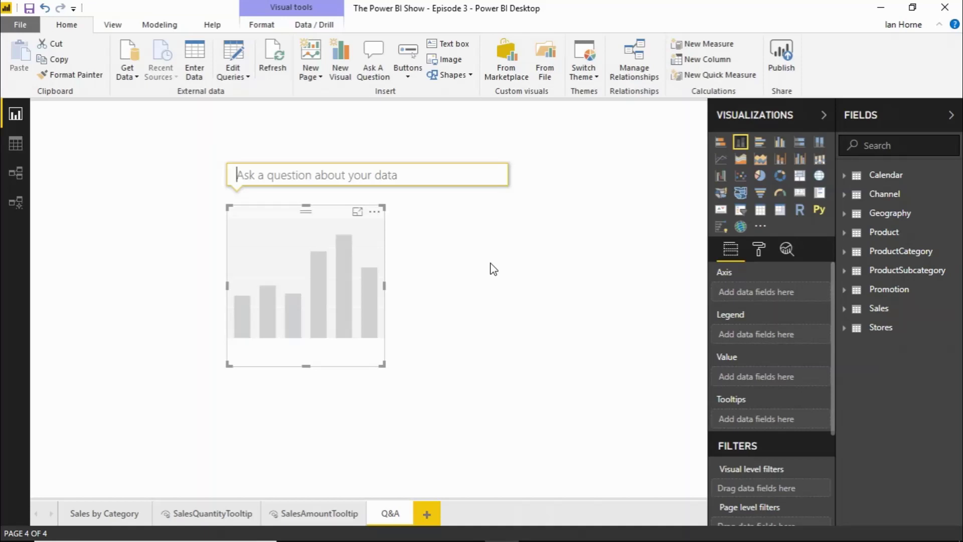
{"action": "type", "text": "t"}
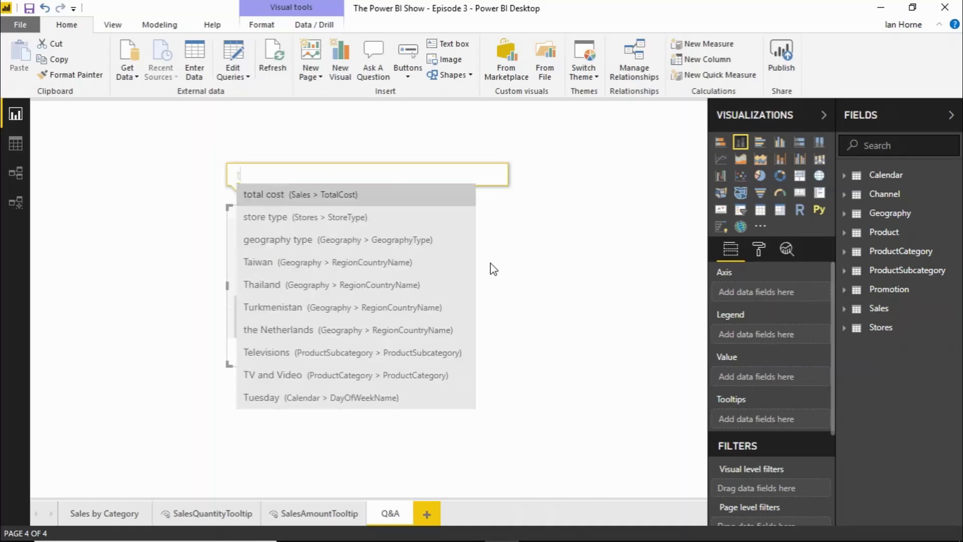
{"action": "type", "text": "otal sales amount "}
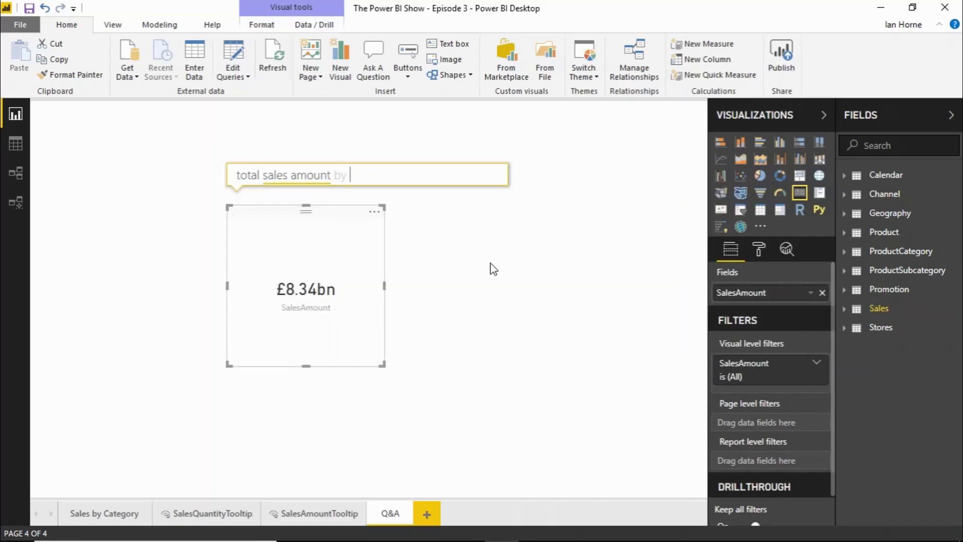
{"action": "type", "text": "by product "}
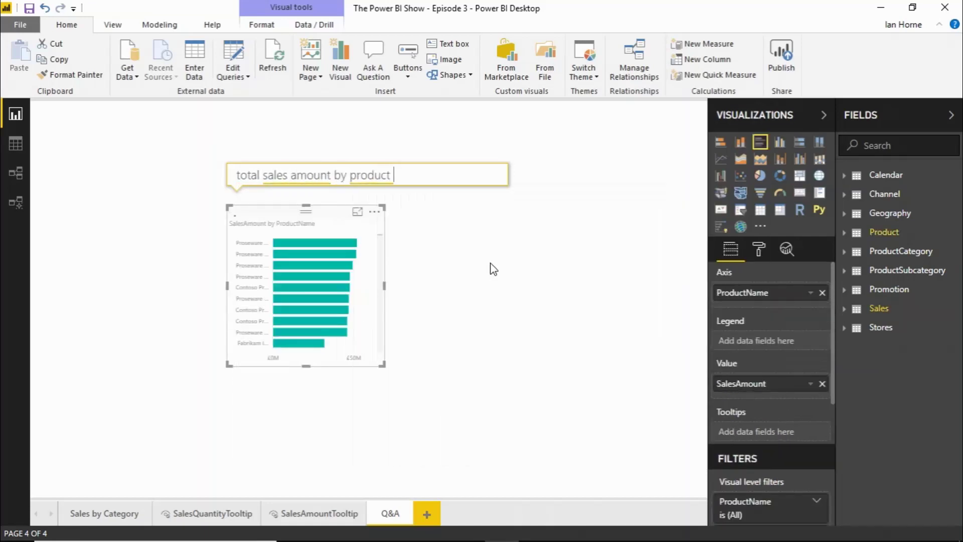
{"action": "type", "text": "category"}
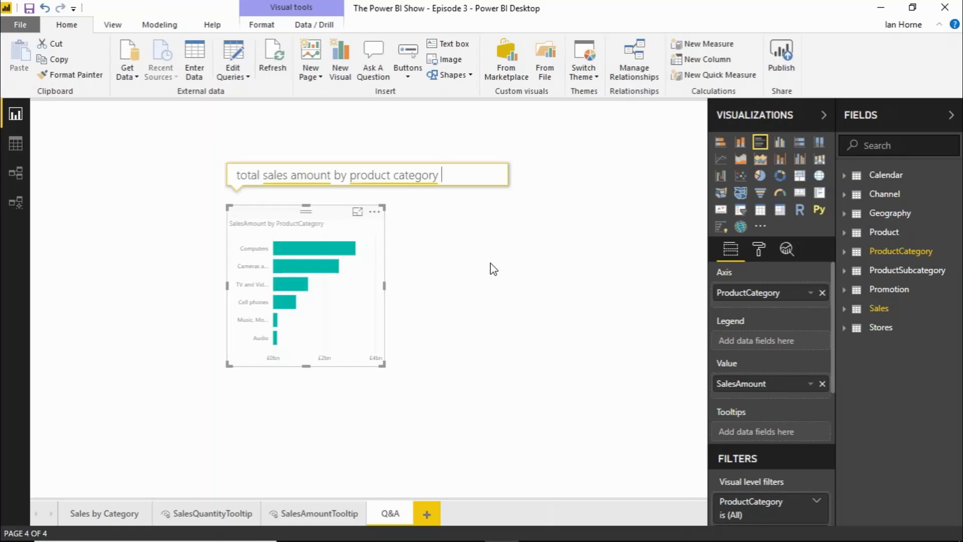
{"action": "type", "text": "by year"}
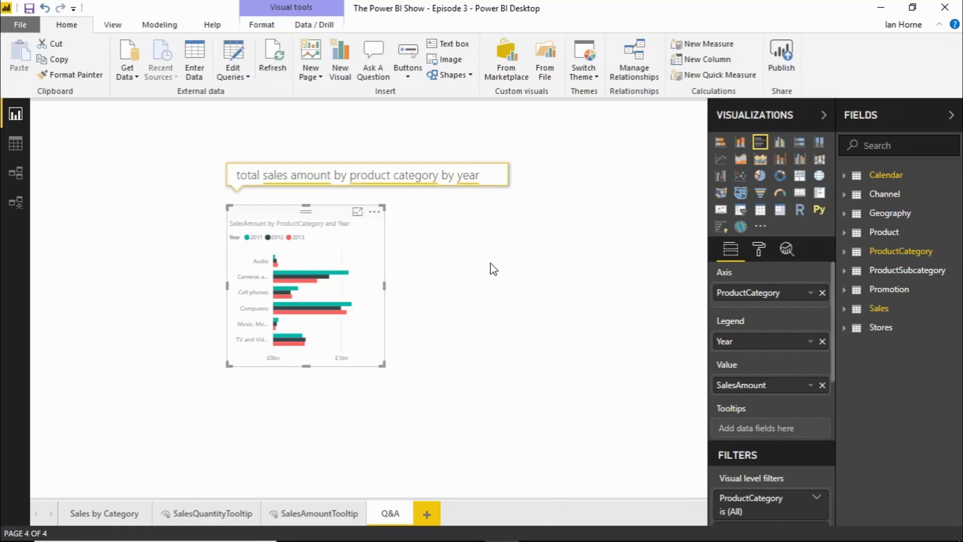
{"action": "left_click", "coordinate": [468, 321]}
Move the bar chart to the top-left, enlarge it, and turn on its border and data labels.
{"action": "left_click_drag", "start_coordinate": [246, 211], "coordinate": [58, 115]}
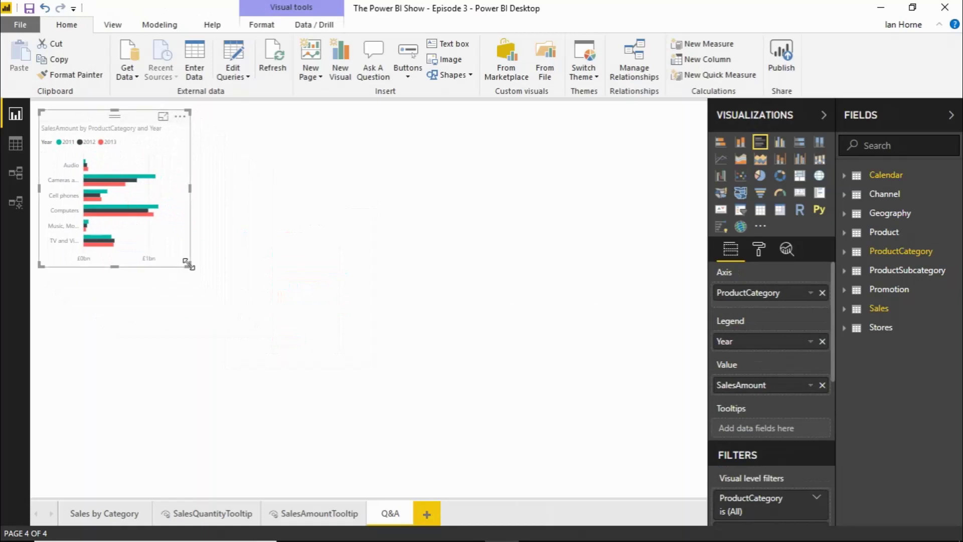
{"action": "left_click_drag", "start_coordinate": [188, 264], "coordinate": [316, 368]}
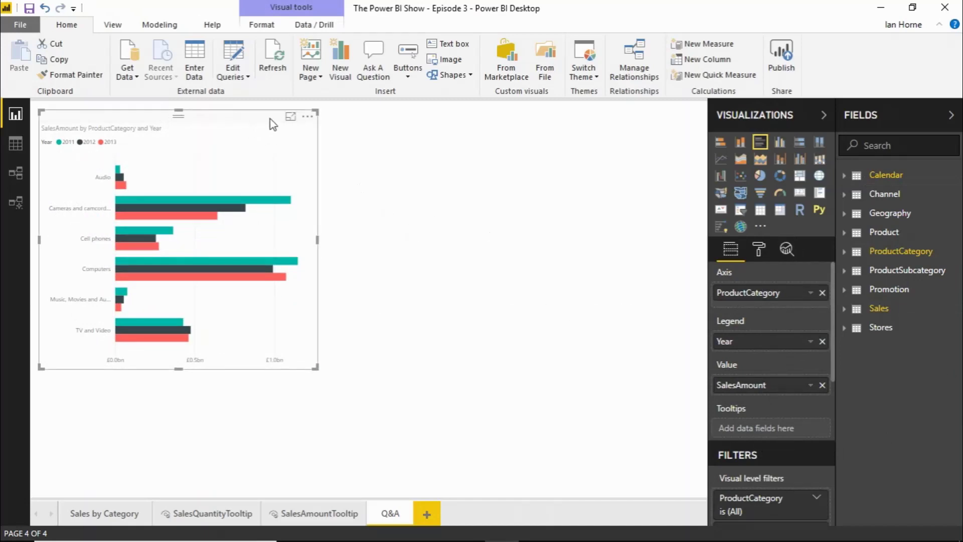
{"action": "left_click", "coordinate": [758, 250]}
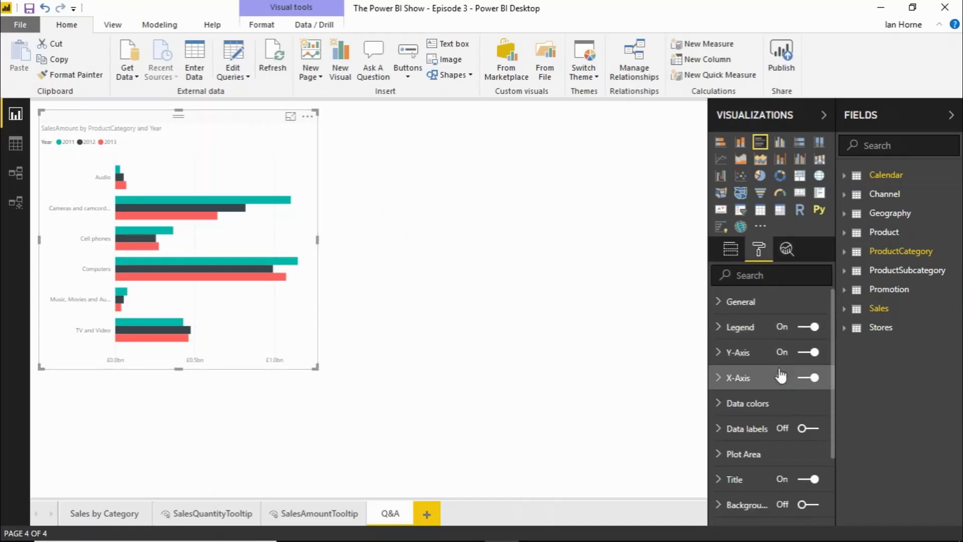
{"action": "scroll", "coordinate": [783, 392], "scroll_direction": "down", "scroll_amount": 5}
{"action": "left_click", "coordinate": [808, 463]}
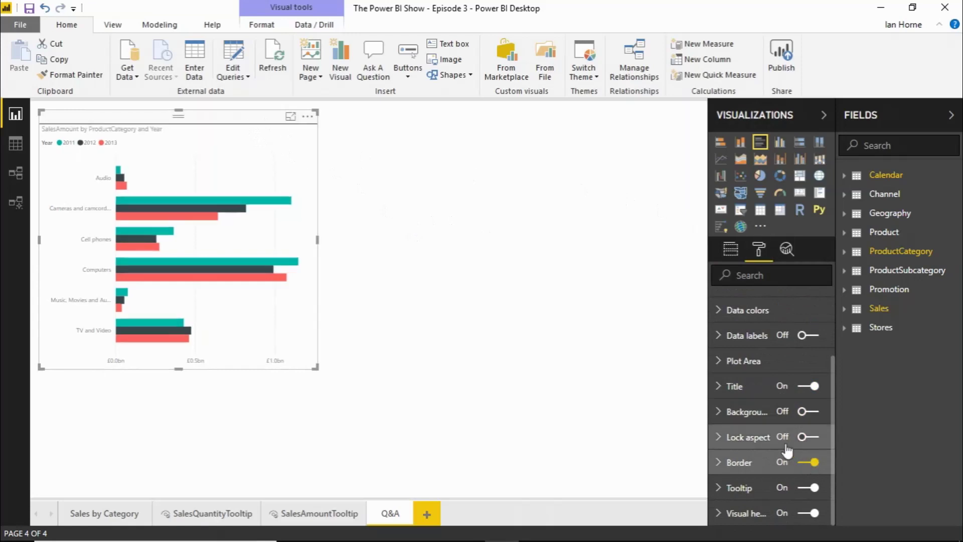
{"action": "left_click", "coordinate": [805, 336]}
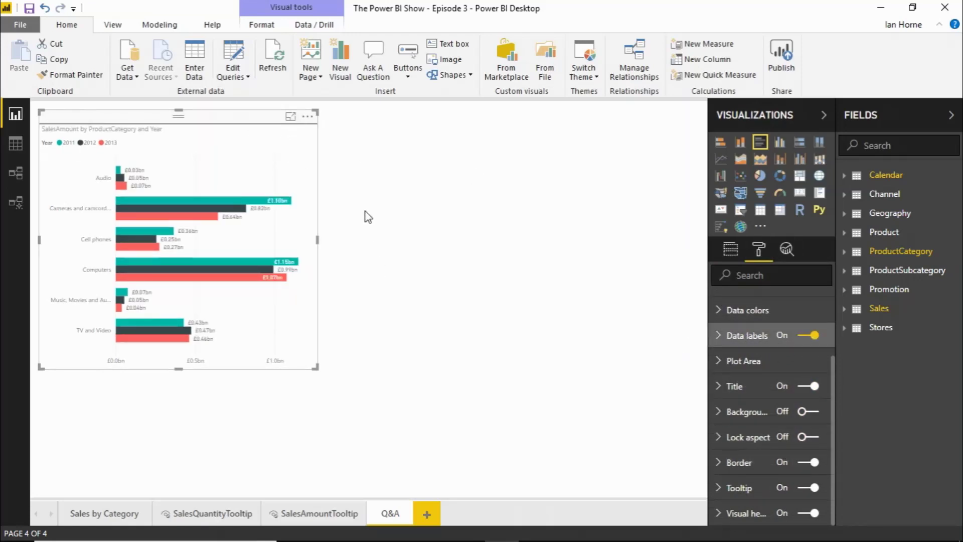
{"action": "left_click", "coordinate": [490, 271]}
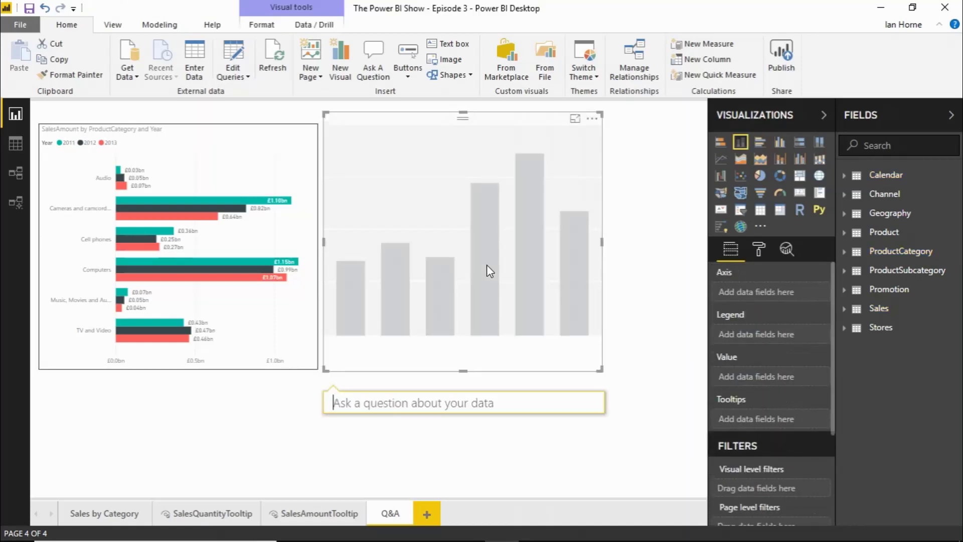
Ask 'total sales quantity by year and continent as a matrix' to get a SalesQuantity matrix.
{"action": "type", "text": "t"}
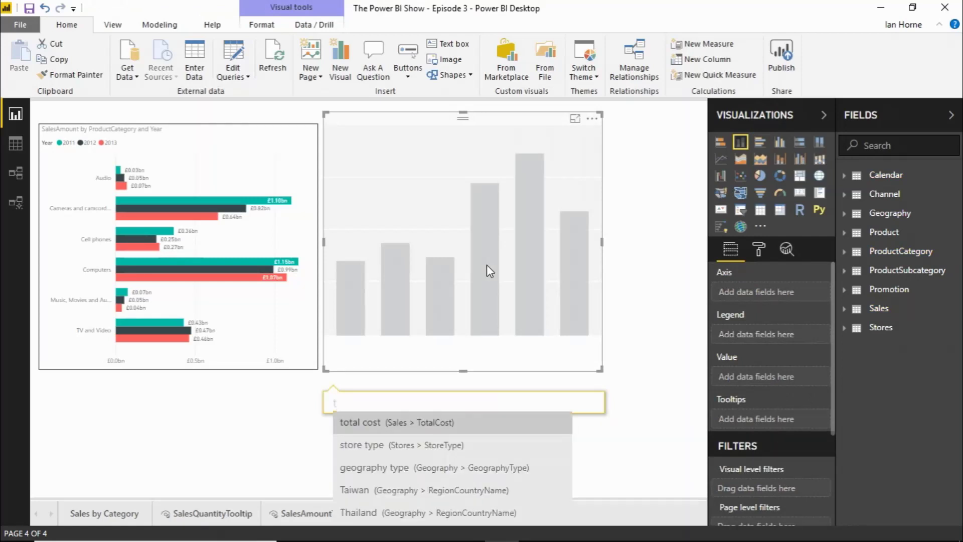
{"action": "type", "text": "otal sa"}
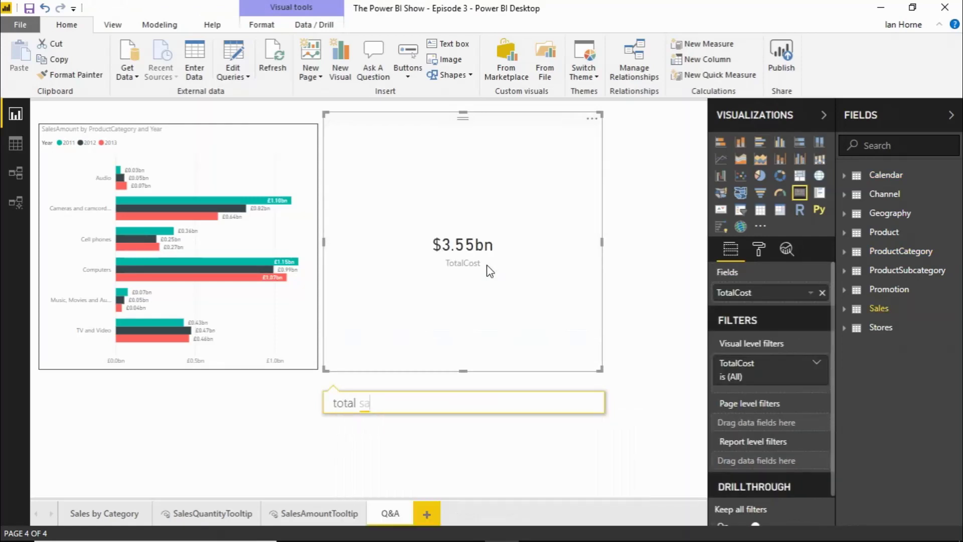
{"action": "type", "text": "les quantity"}
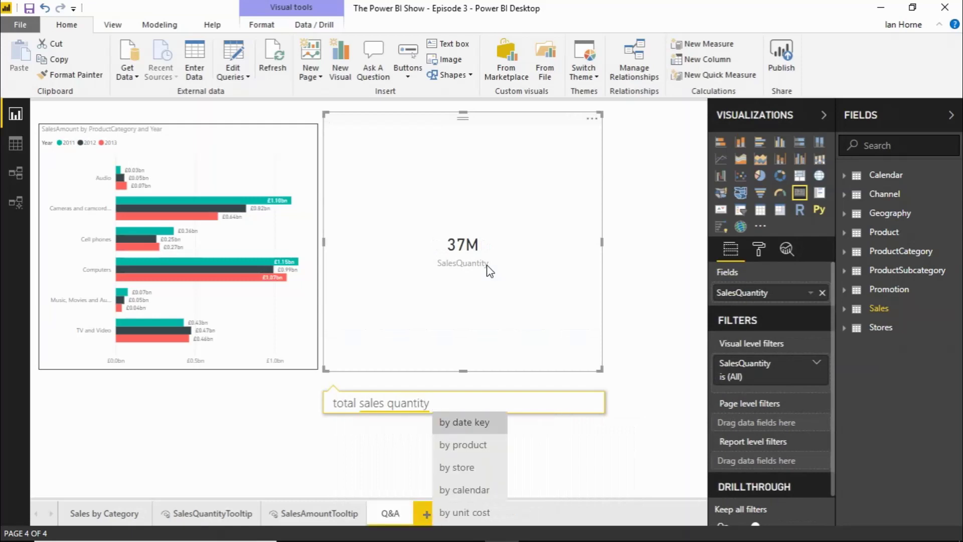
{"action": "type", "text": " by year"}
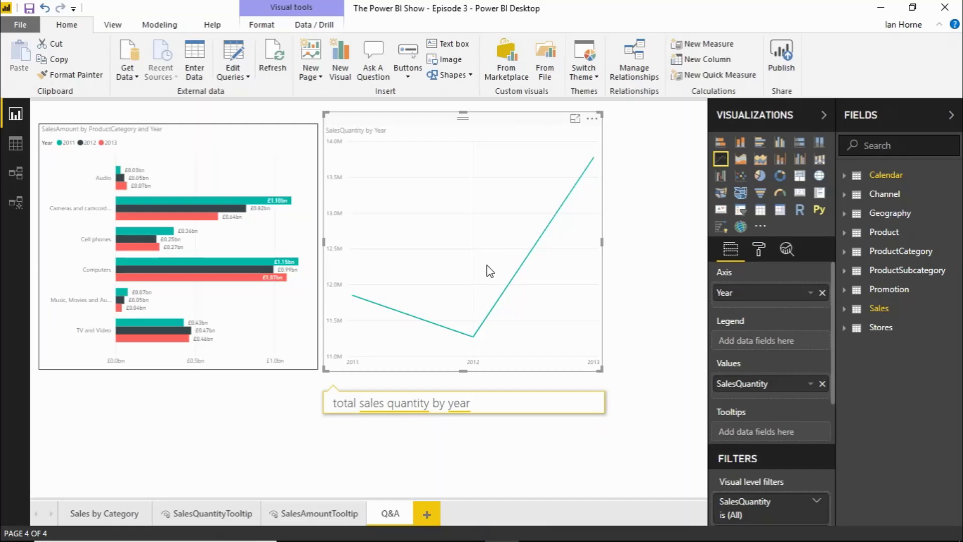
{"action": "type", "text": "and co"}
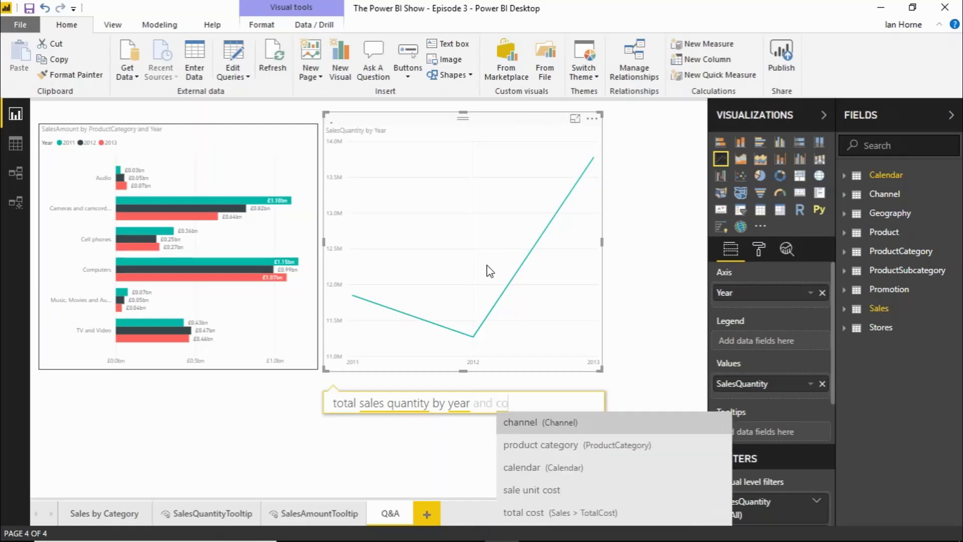
{"action": "type", "text": "ntinent"}
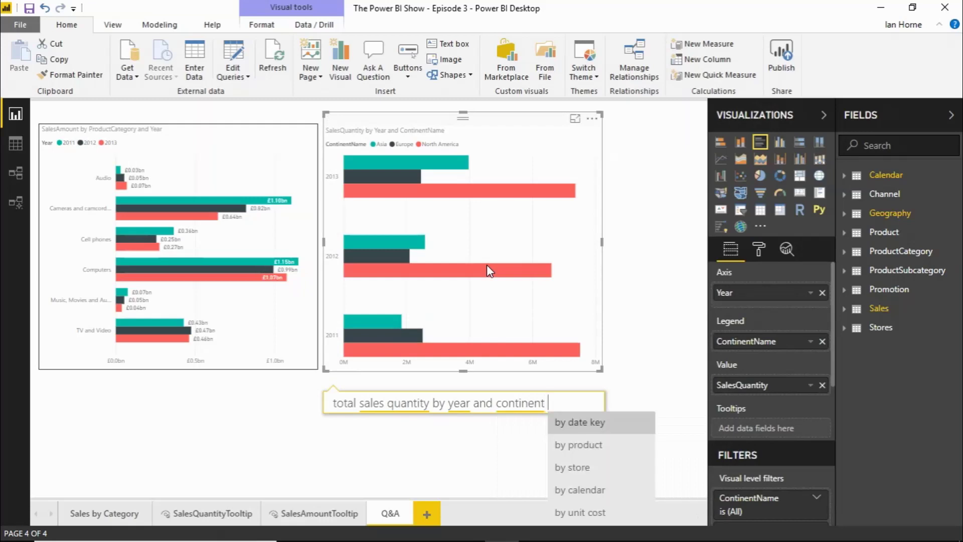
{"action": "type", "text": " as "}
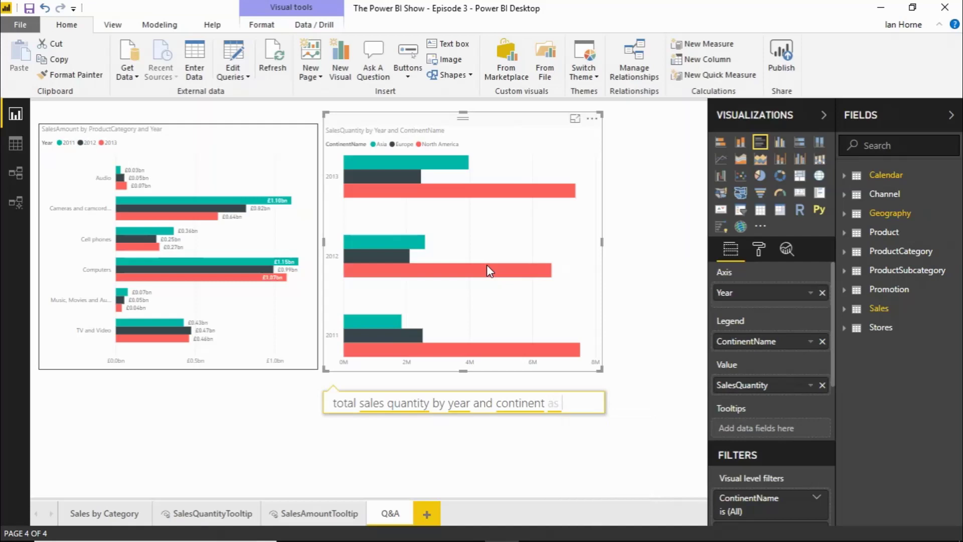
{"action": "type", "text": "a matrix"}
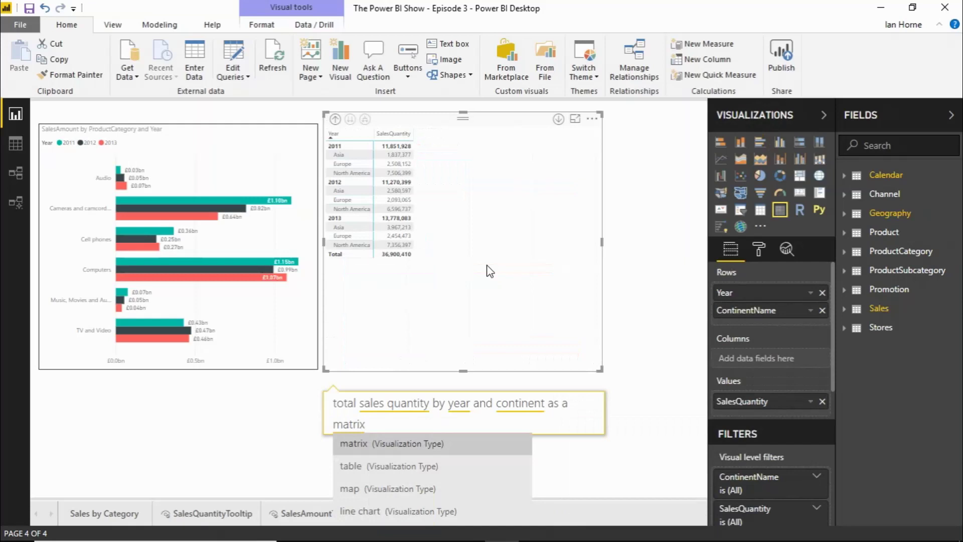
{"action": "left_click", "coordinate": [672, 230]}
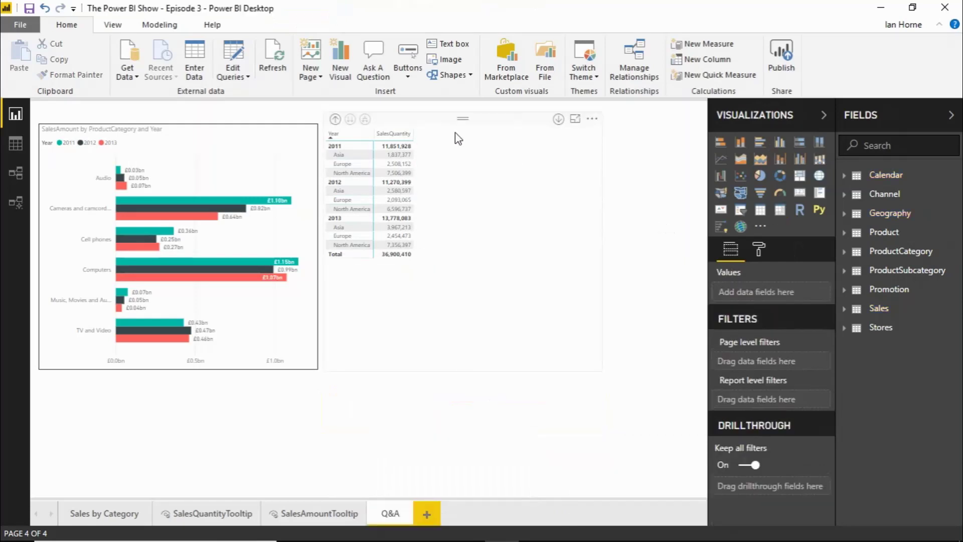
Give the SalesQuantity matrix a border in its format settings.
{"action": "left_click", "coordinate": [759, 249]}
{"action": "scroll", "coordinate": [783, 381], "scroll_direction": "down", "scroll_amount": 5}
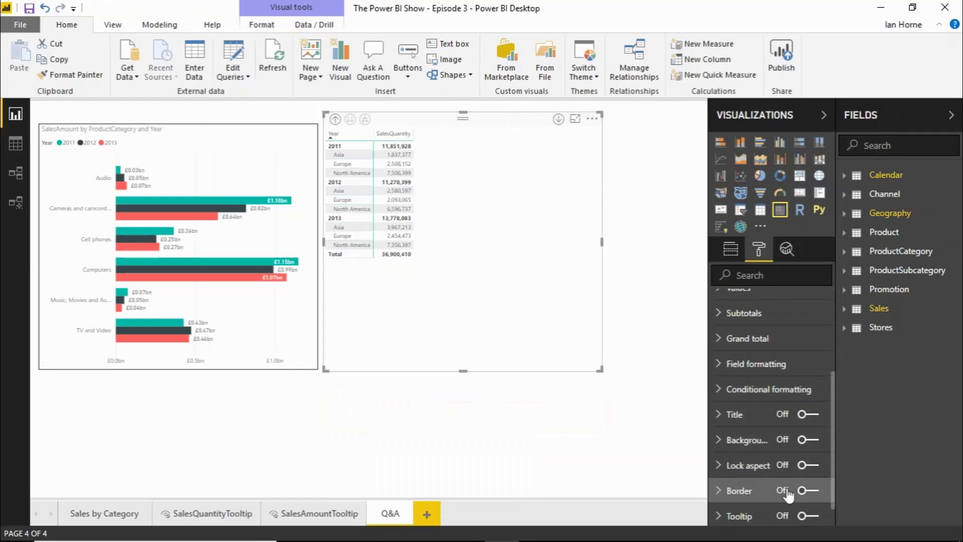
{"action": "left_click", "coordinate": [808, 490]}
{"action": "left_click", "coordinate": [371, 403]}
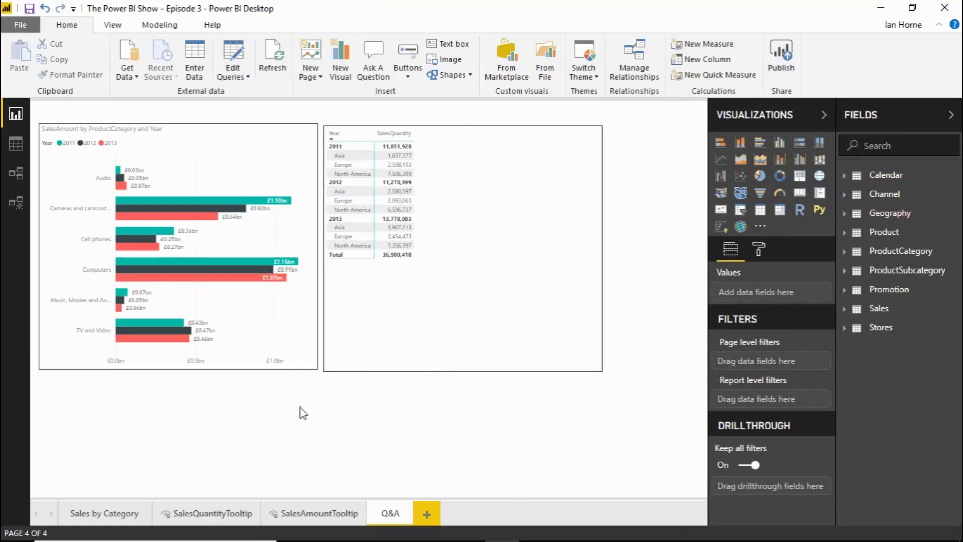
Remove the matrix and add a fresh empty Q&A visual beside the bar chart.
{"action": "left_click", "coordinate": [592, 119]}
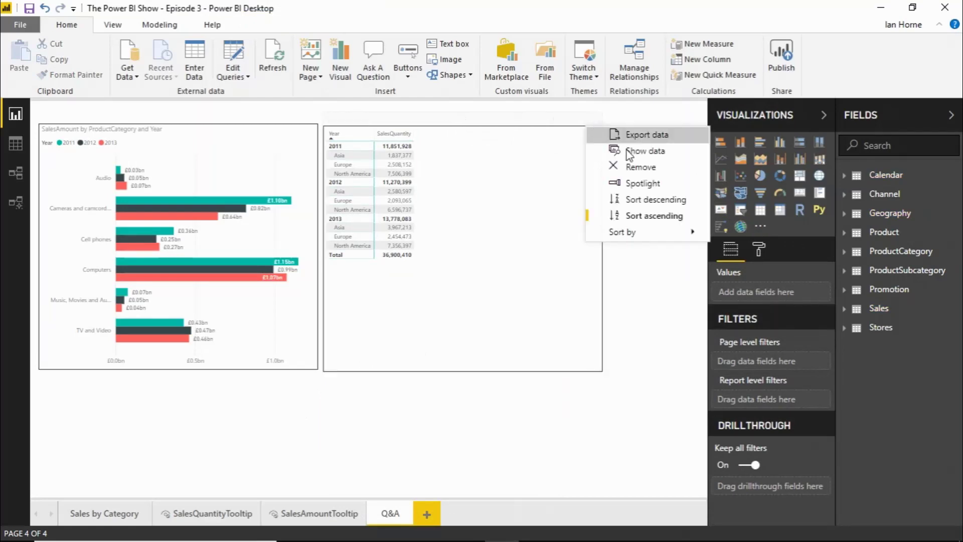
{"action": "left_click", "coordinate": [602, 167]}
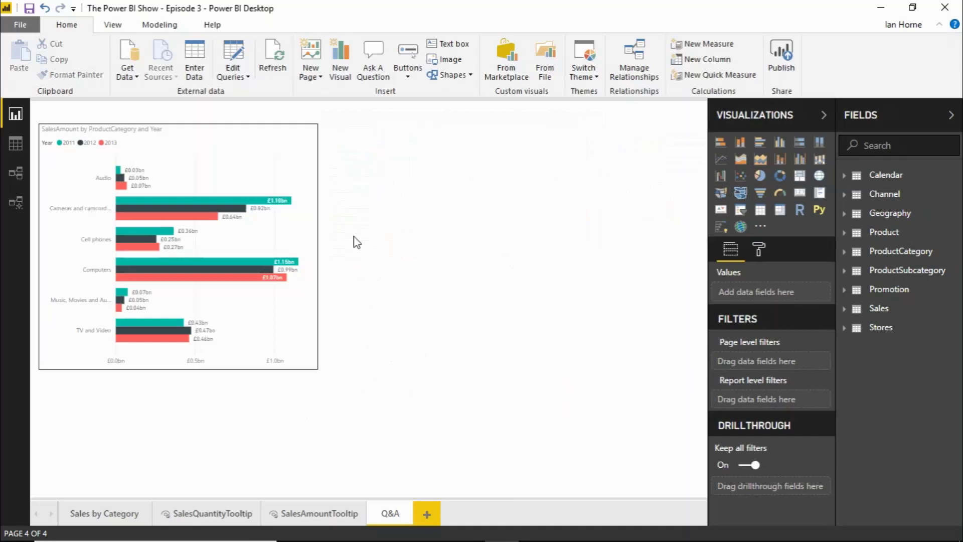
{"action": "double_click", "coordinate": [389, 251]}
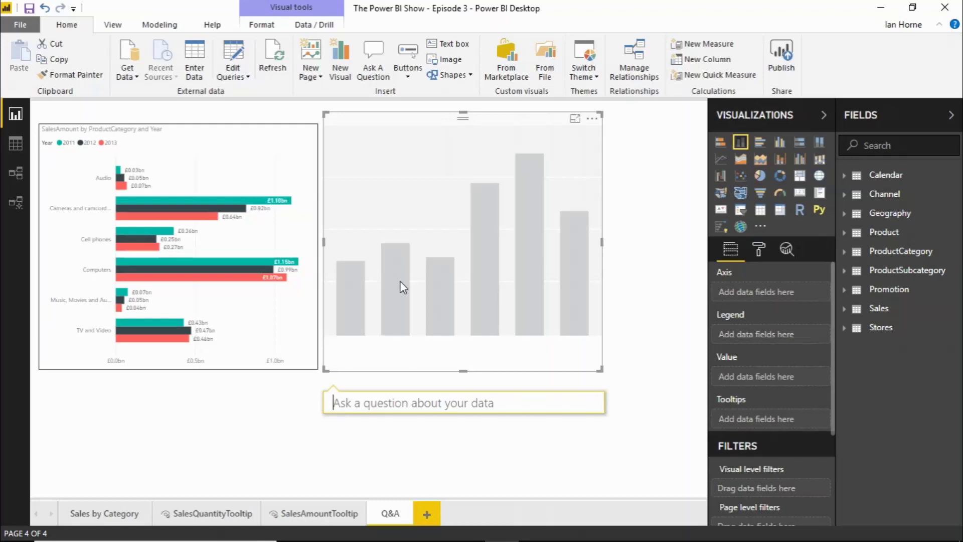
Ask 'total sales amount by stores in the united kingdom' to get a SalesAmount by StoreName chart.
{"action": "type", "text": "totoal"}
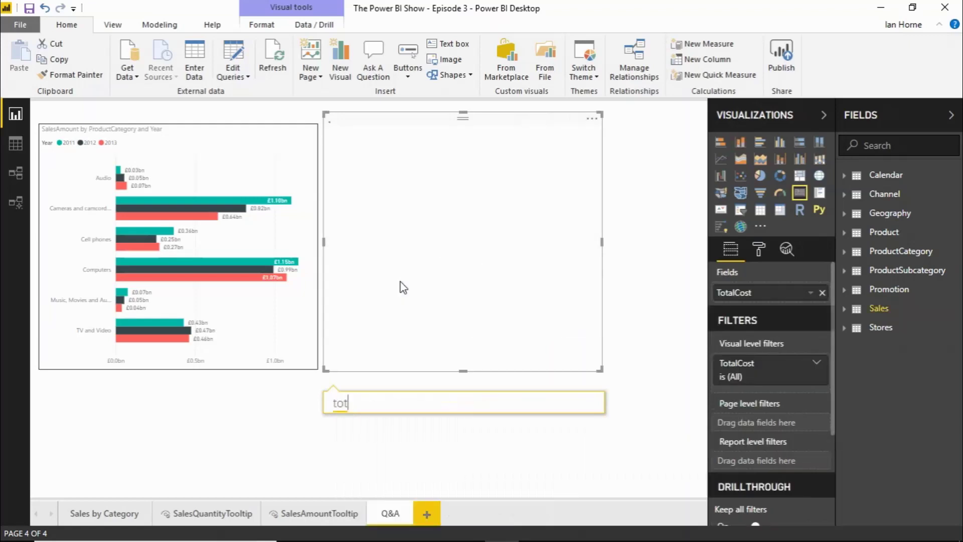
{"action": "key", "text": "BackSpace"}
{"action": "key", "text": "BackSpace"}
{"action": "key", "text": "BackSpace"}
{"action": "type", "text": "al sa"}
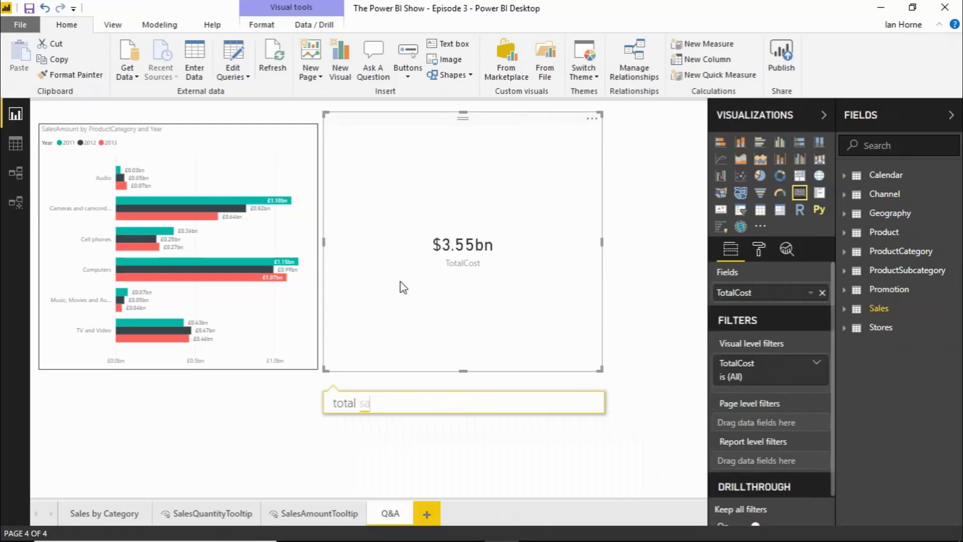
{"action": "type", "text": "les amount "}
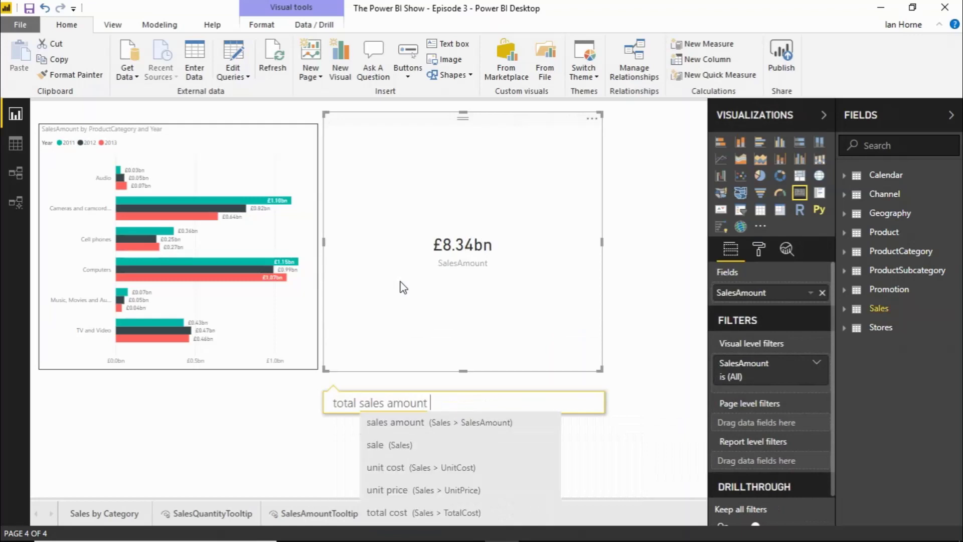
{"action": "type", "text": "b"}
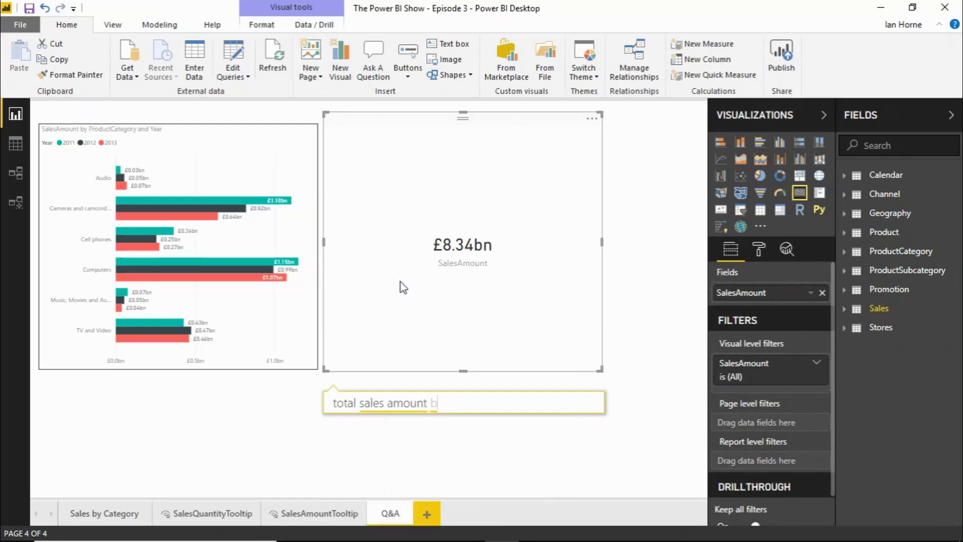
{"action": "type", "text": "y stores"}
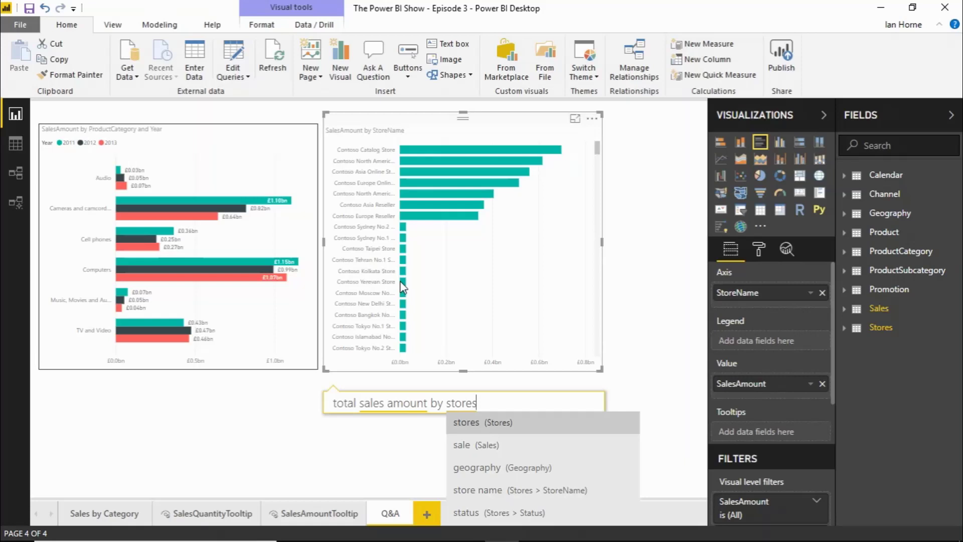
{"action": "type", "text": "in th"}
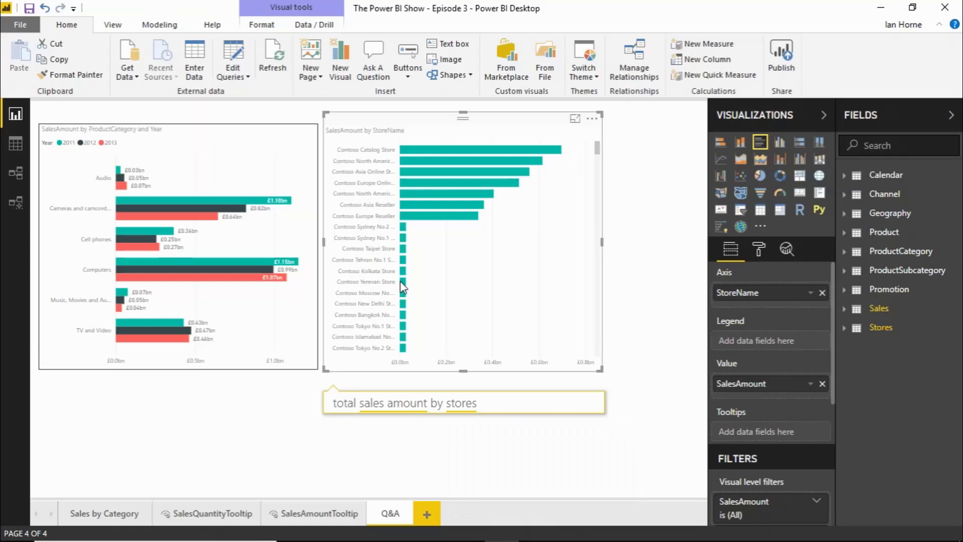
{"action": "type", "text": "e united kingdom"}
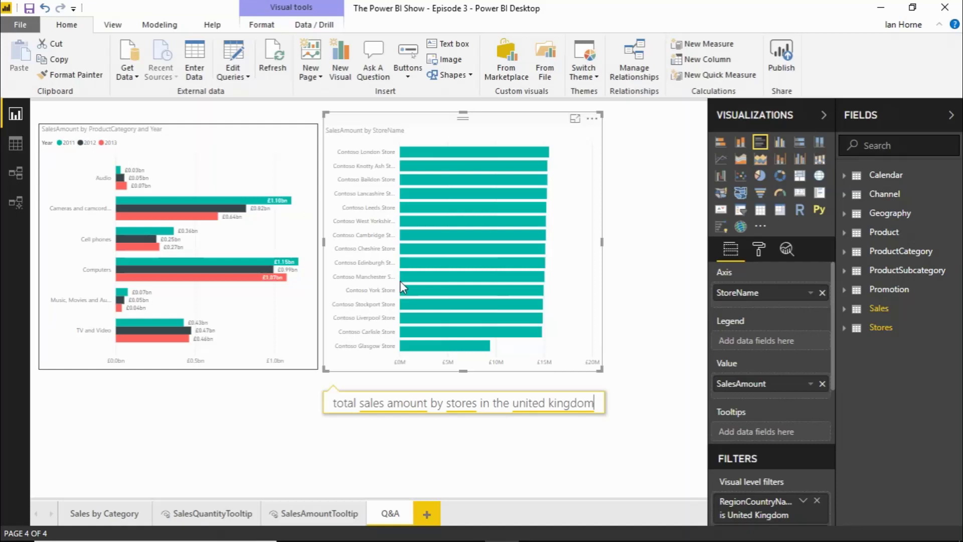
Extend the question with 'as a table sorted by totals sales amount descending' and close the box.
{"action": "type", "text": "as a t"}
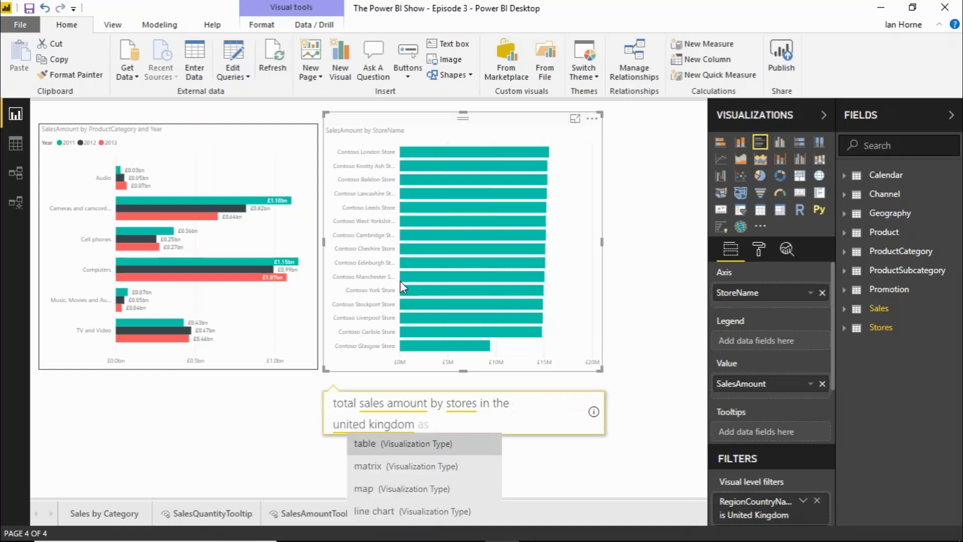
{"action": "type", "text": "able"}
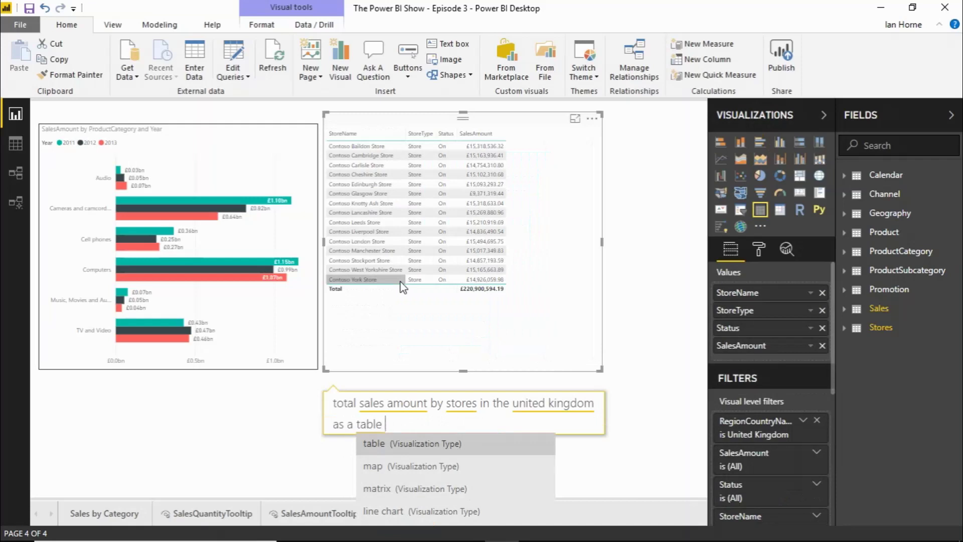
{"action": "type", "text": " sorted by"}
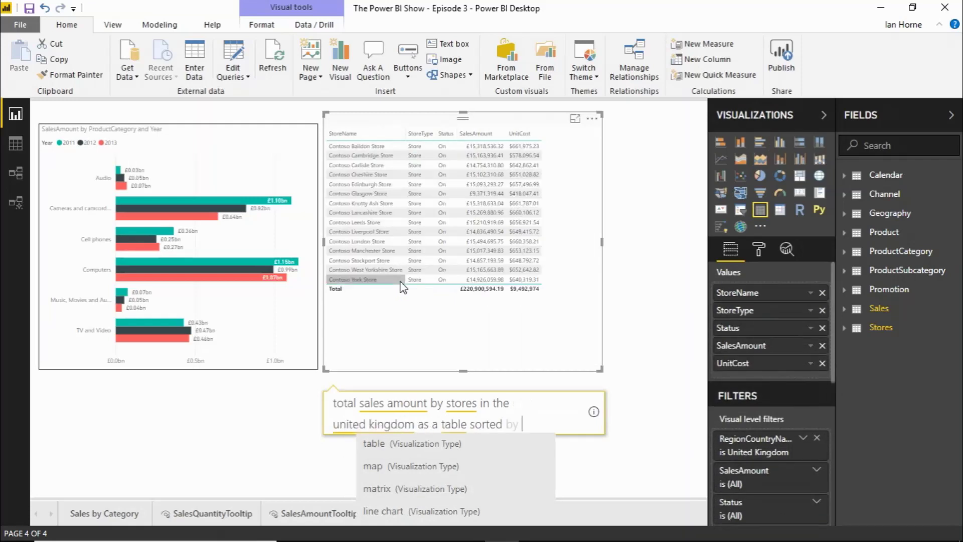
{"action": "type", "text": " totals sales"}
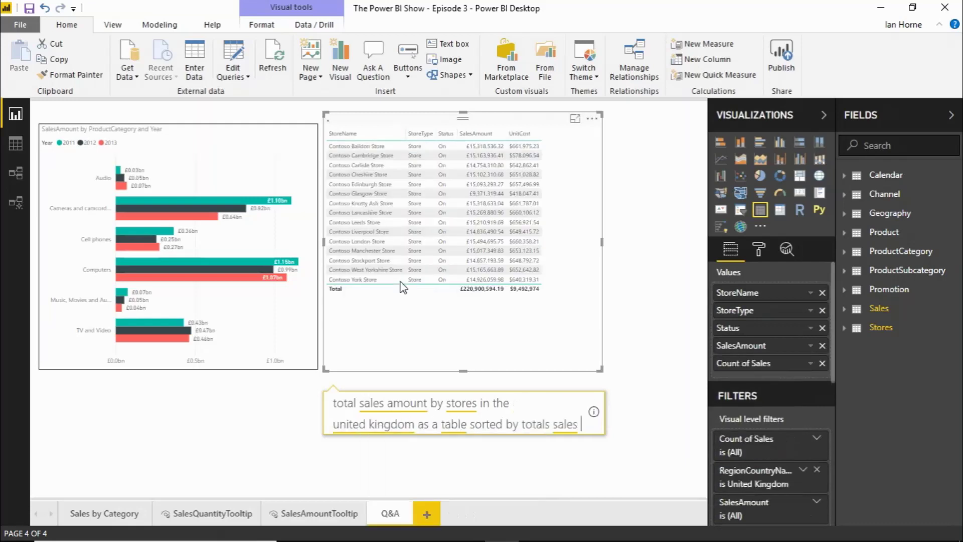
{"action": "type", "text": " amount "}
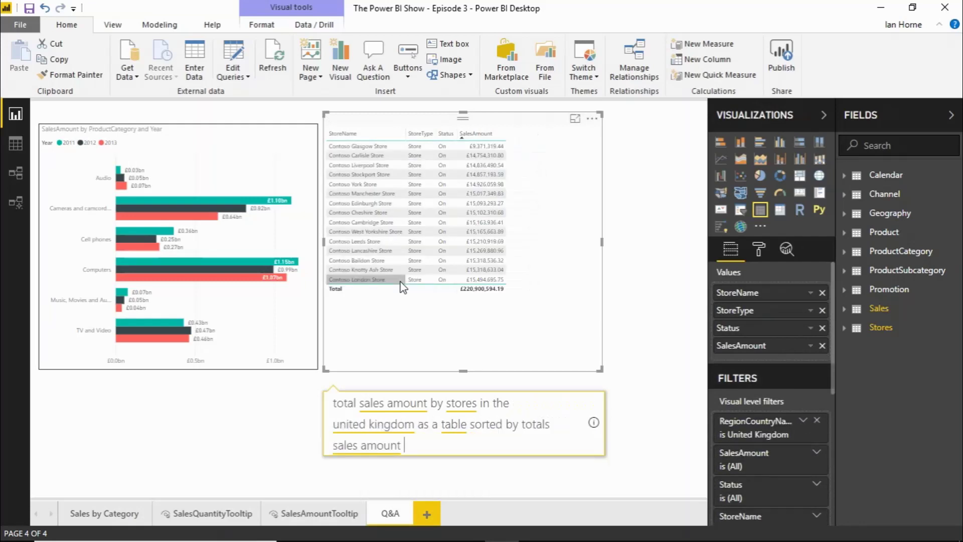
{"action": "type", "text": "descendin"}
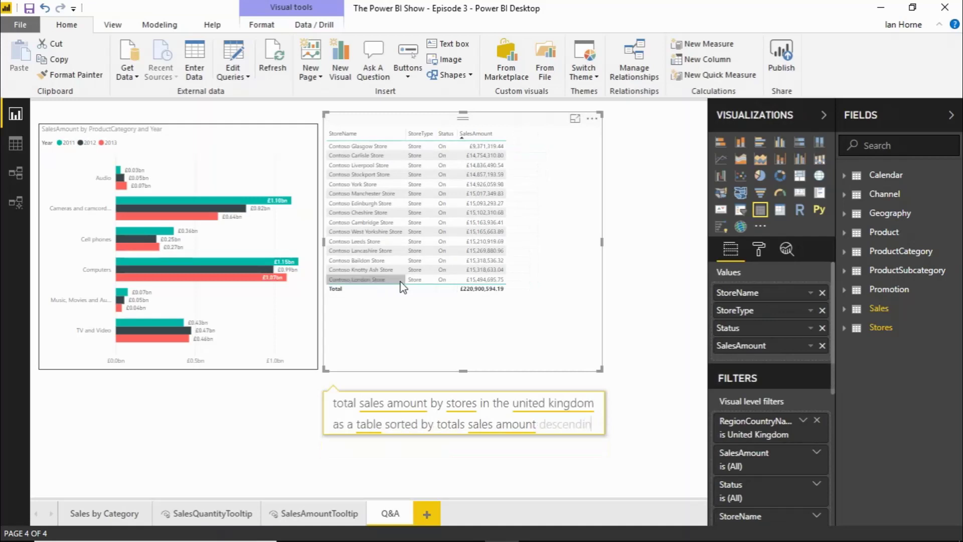
{"action": "type", "text": "g"}
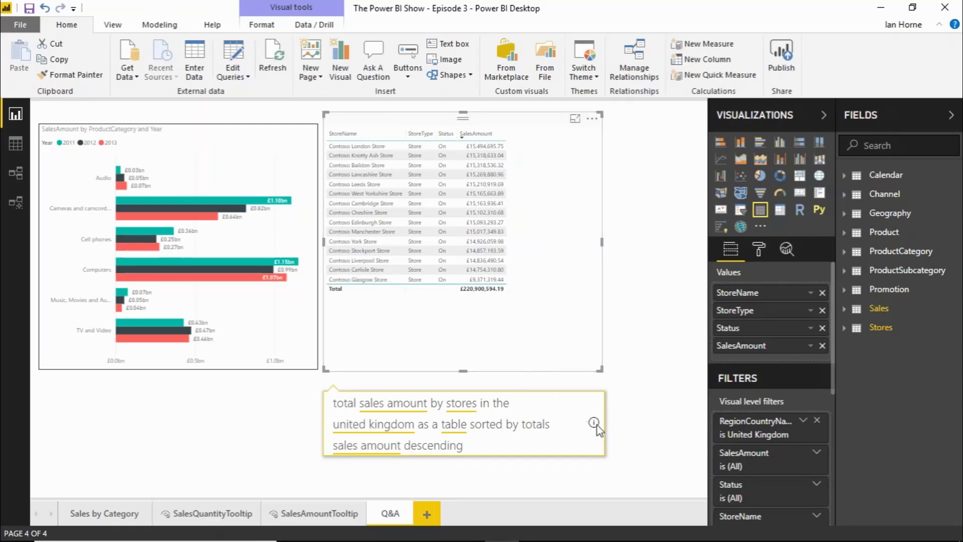
{"action": "mouse_move", "coordinate": [597, 426]}
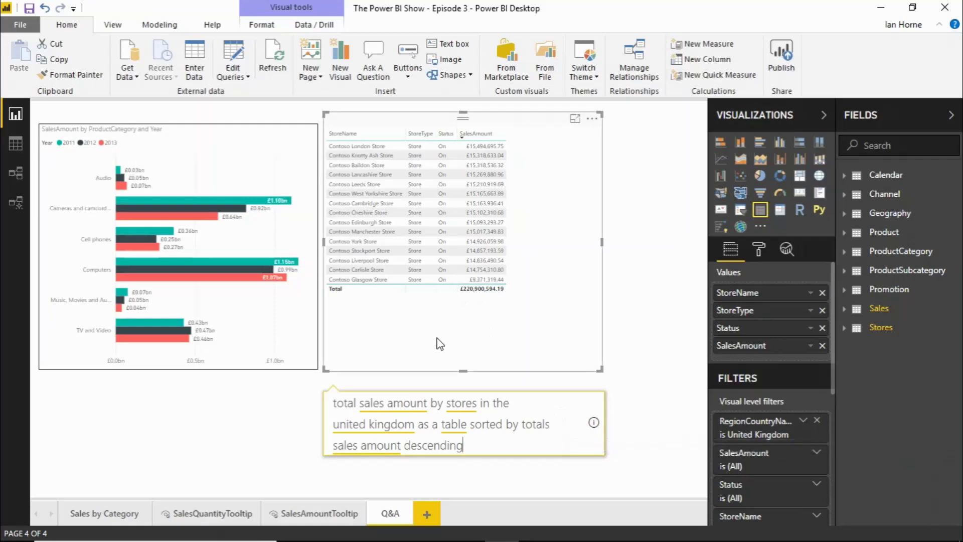
{"action": "left_click", "coordinate": [200, 400]}
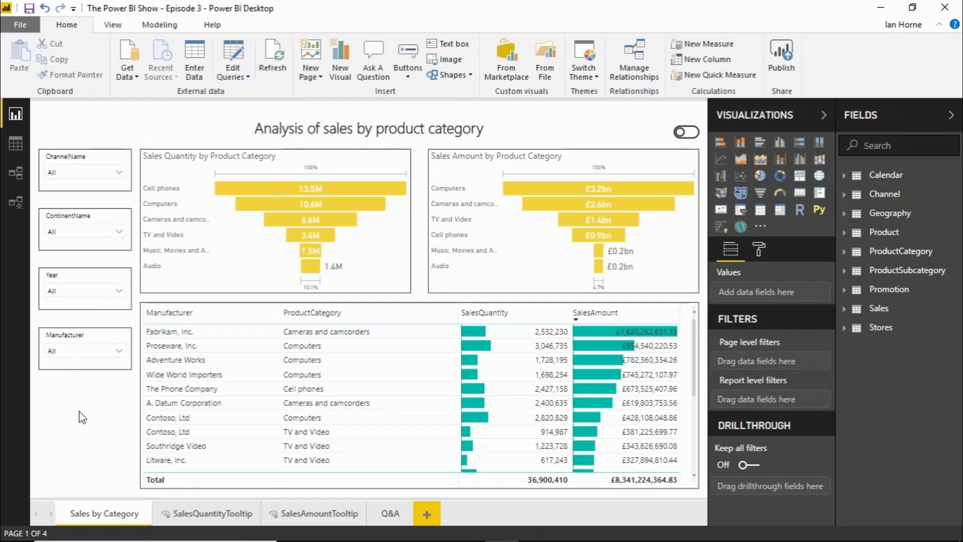
Add a Q&A button to Sales by Category, placed below the Manufacturer slicer.
{"action": "left_click", "coordinate": [408, 64]}
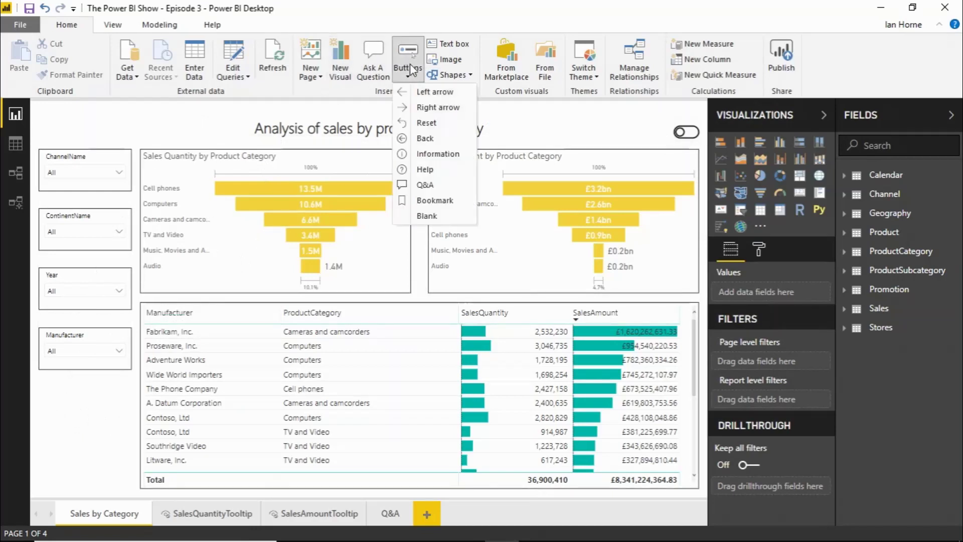
{"action": "left_click", "coordinate": [426, 186]}
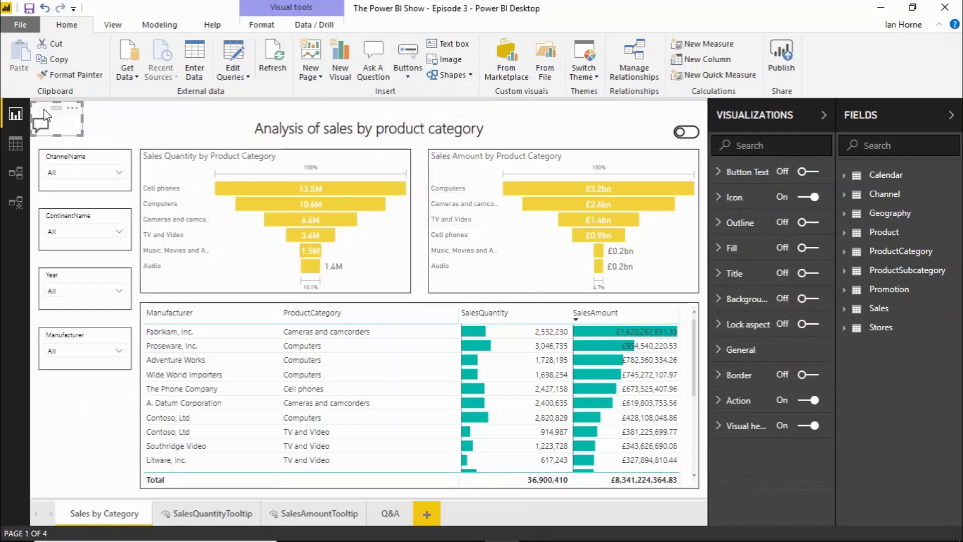
{"action": "left_click_drag", "start_coordinate": [44, 115], "coordinate": [52, 388]}
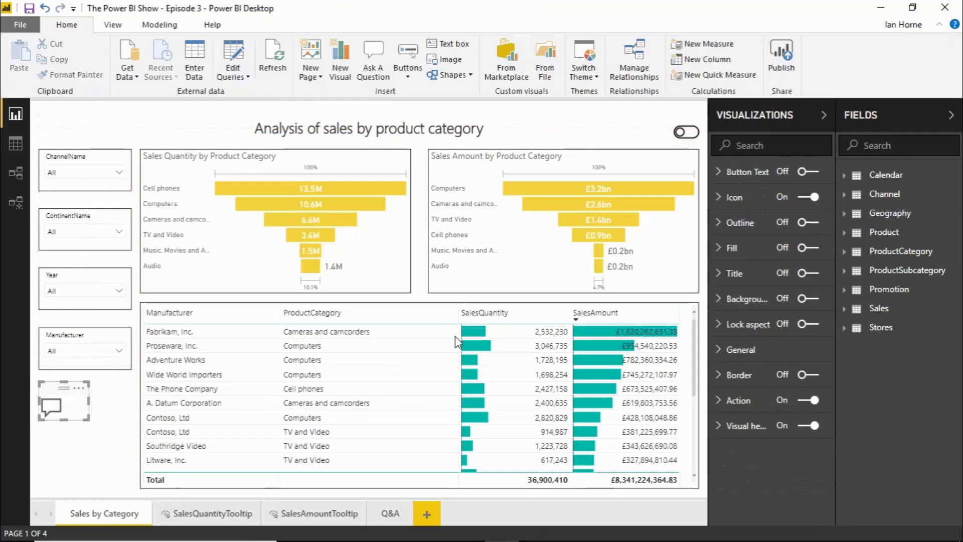
Set the button's action type to Q&A with the tooltip 'Ask a question'.
{"action": "left_click", "coordinate": [722, 400]}
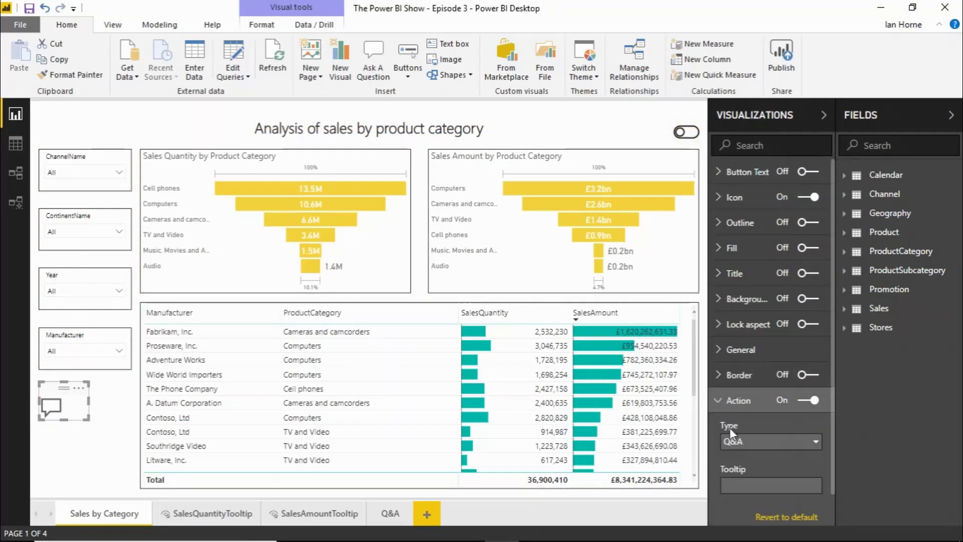
{"action": "left_click", "coordinate": [758, 443]}
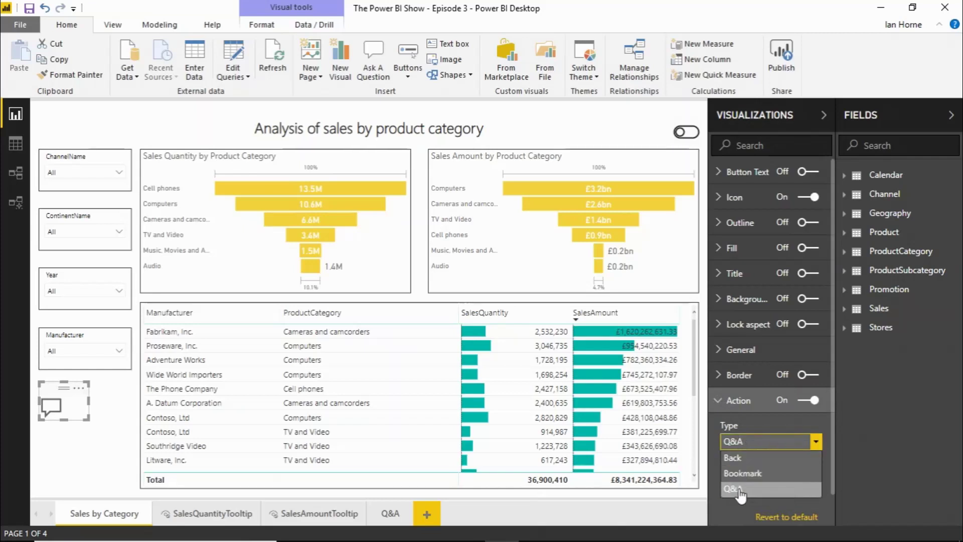
{"action": "left_click", "coordinate": [740, 492]}
{"action": "left_click", "coordinate": [758, 486]}
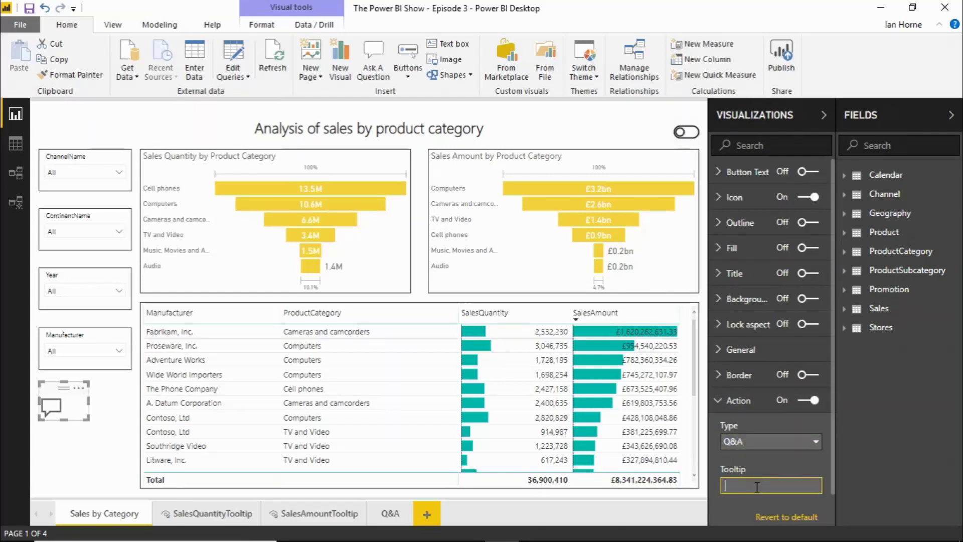
{"action": "type", "text": "Ask a question"}
Save 'total sales amount by product category' as a suggested question in the Q&A explorer.
{"action": "left_click", "coordinate": [823, 116]}
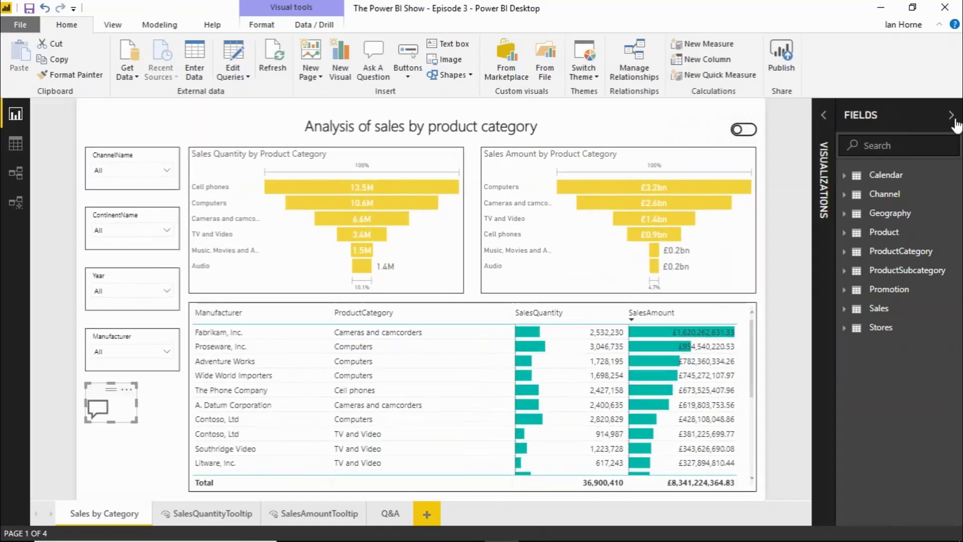
{"action": "left_click", "coordinate": [952, 116]}
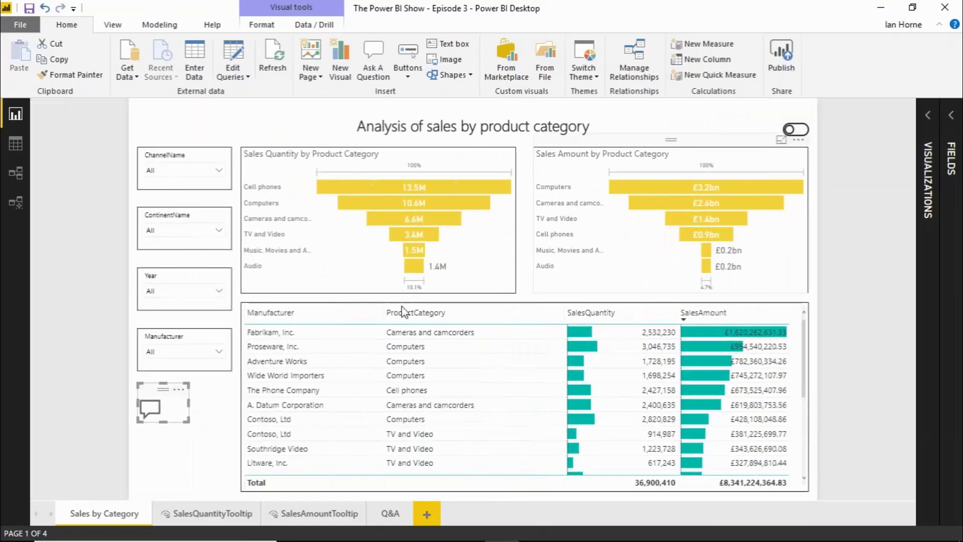
{"action": "left_click", "coordinate": [149, 410], "text": "ctrl"}
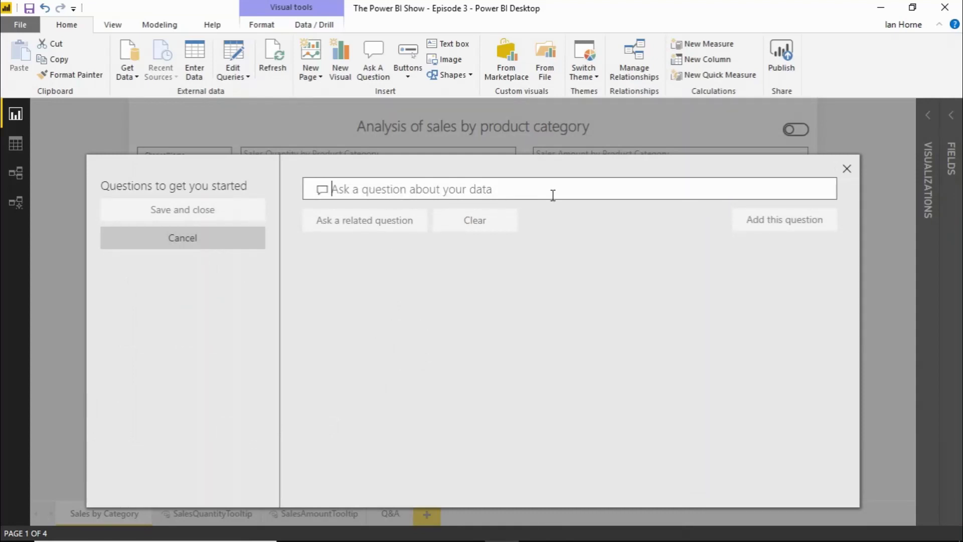
{"action": "type", "text": "total"}
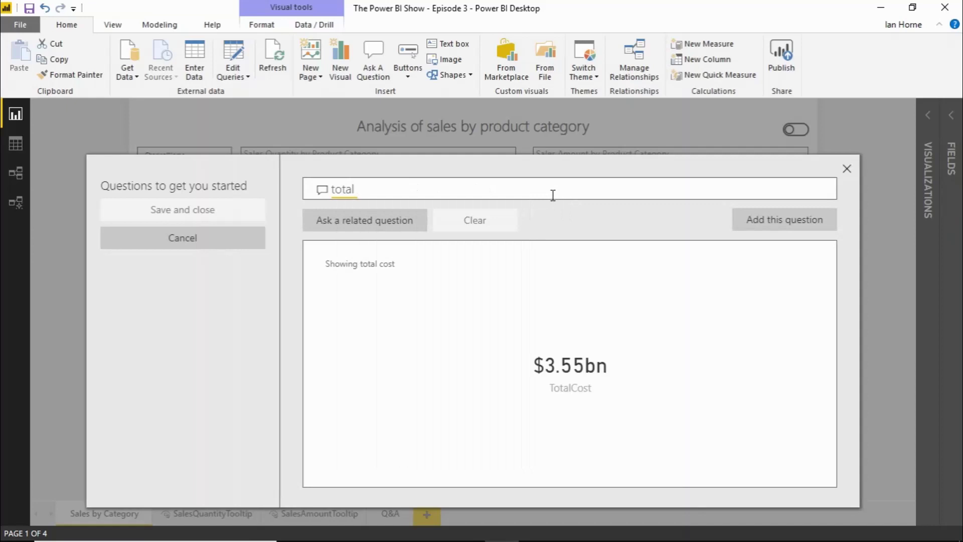
{"action": "type", "text": " sales amo"}
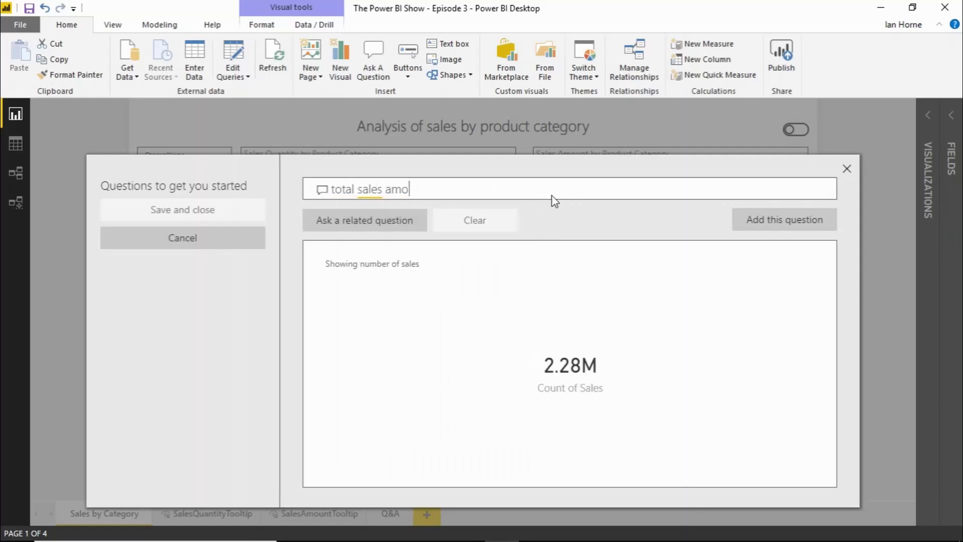
{"action": "type", "text": "unt by "}
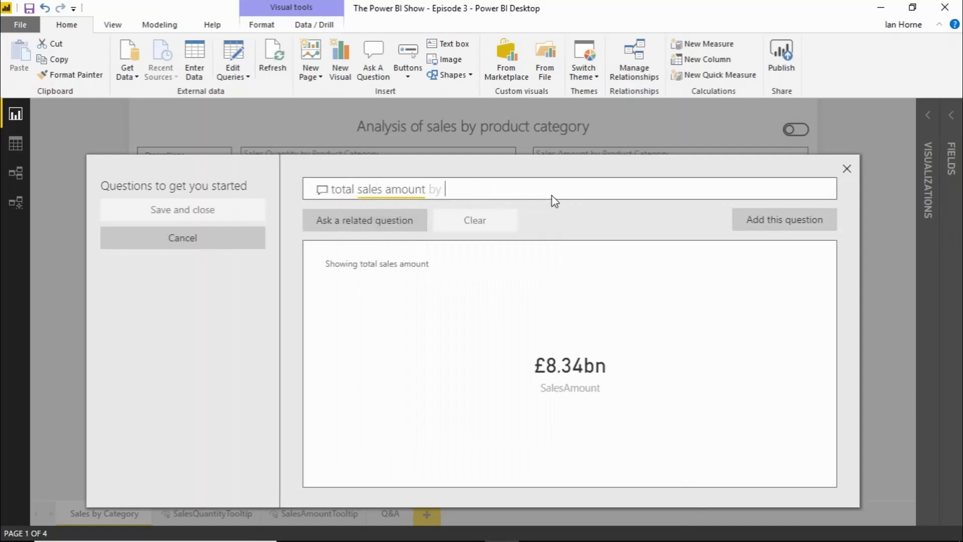
{"action": "type", "text": "product"}
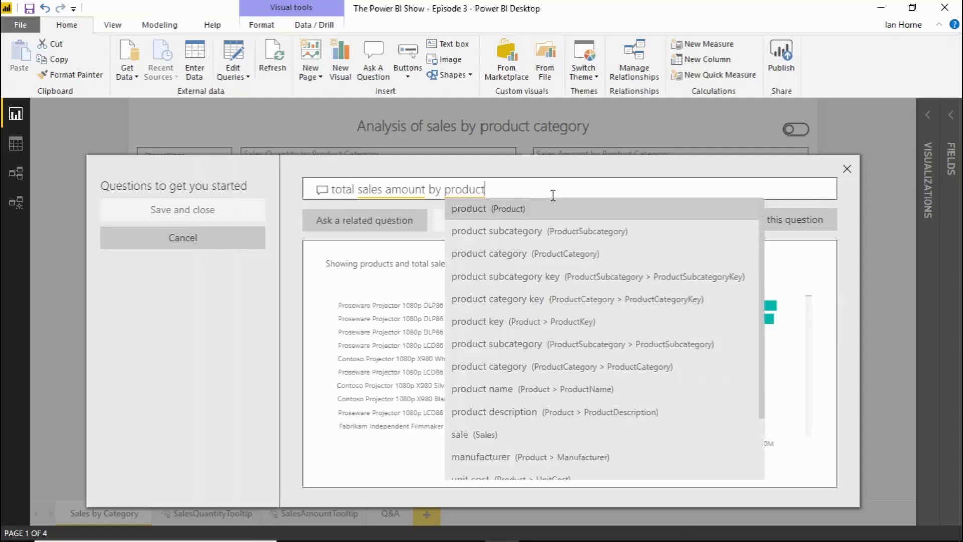
{"action": "type", "text": " category"}
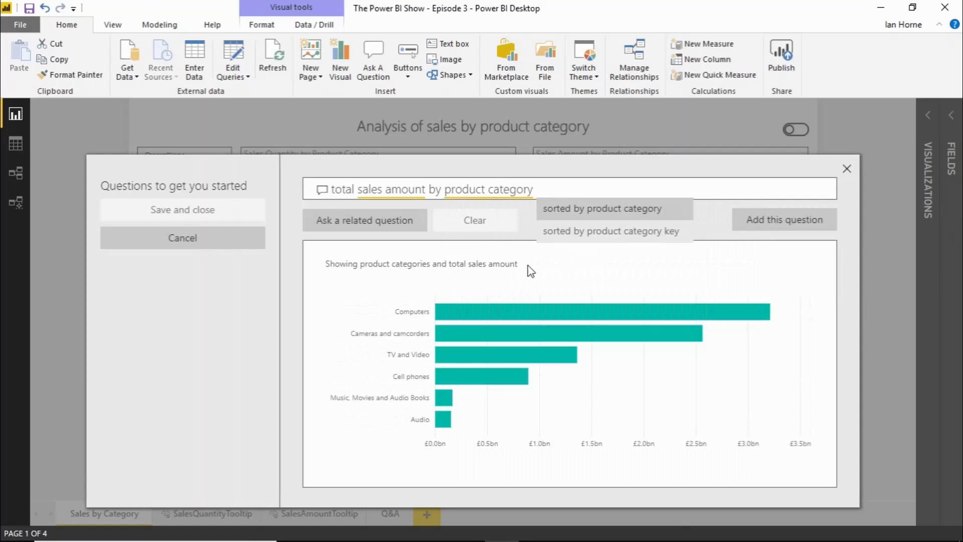
{"action": "left_click", "coordinate": [169, 314]}
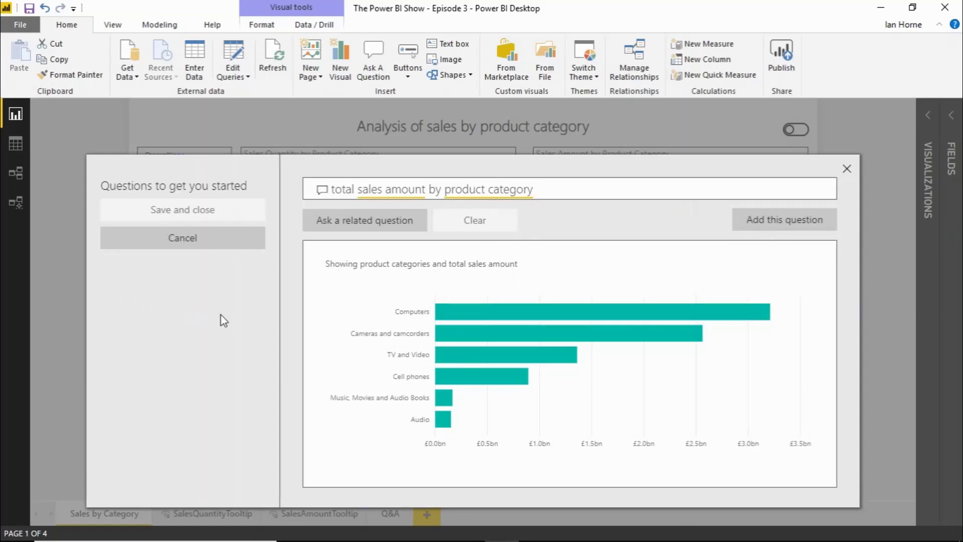
{"action": "left_click", "coordinate": [773, 227]}
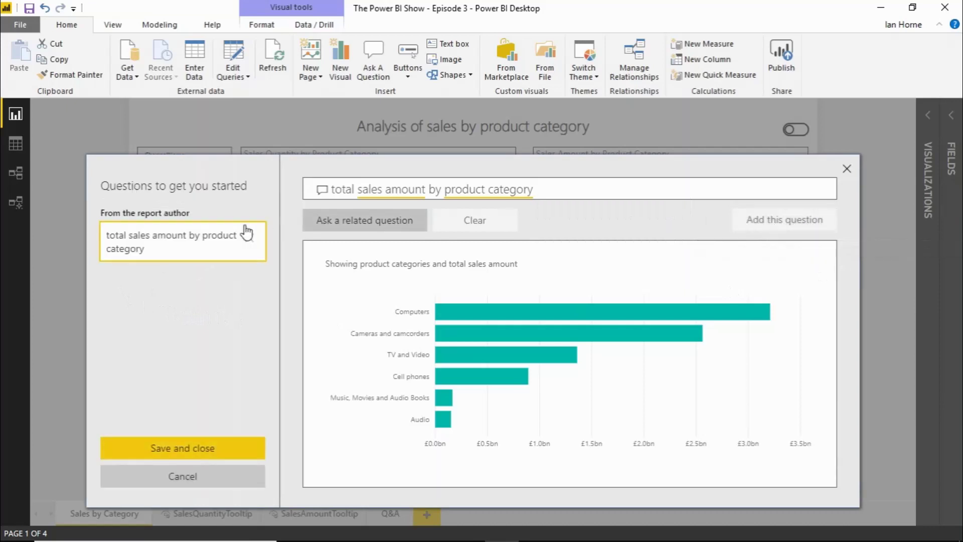
{"action": "left_click", "coordinate": [176, 452]}
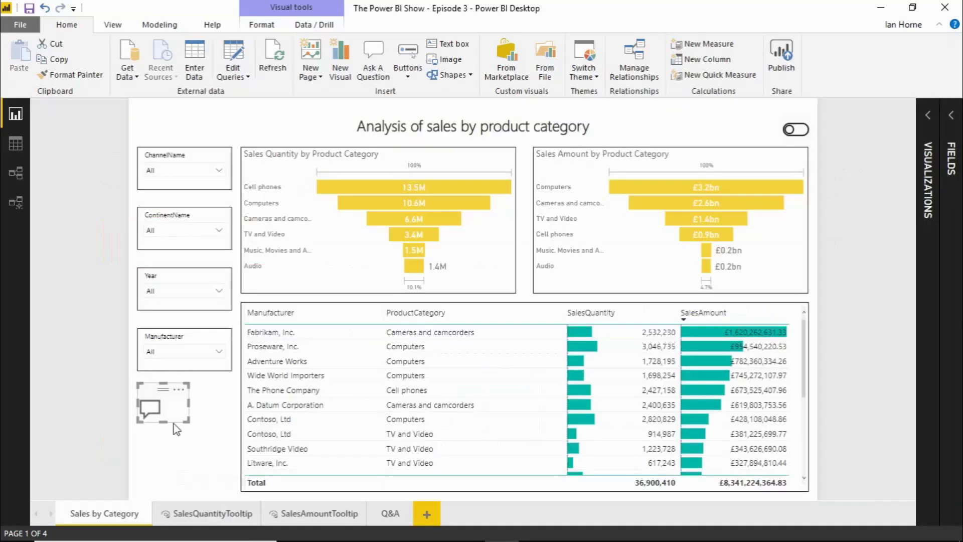
In the Q&A explorer, ask 'total sales amount by store' and scroll through the store bar chart.
{"action": "left_click", "coordinate": [148, 411], "text": "ctrl"}
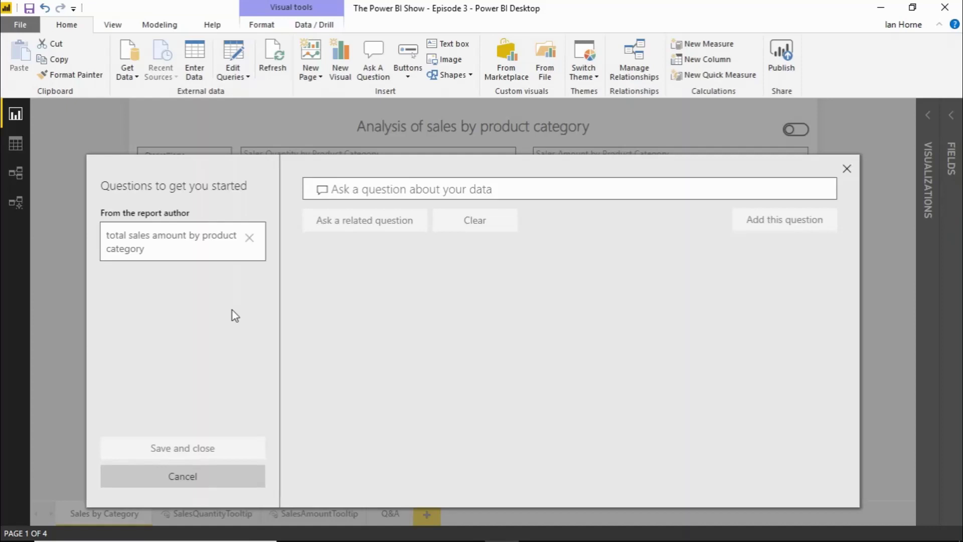
{"action": "type", "text": "to"}
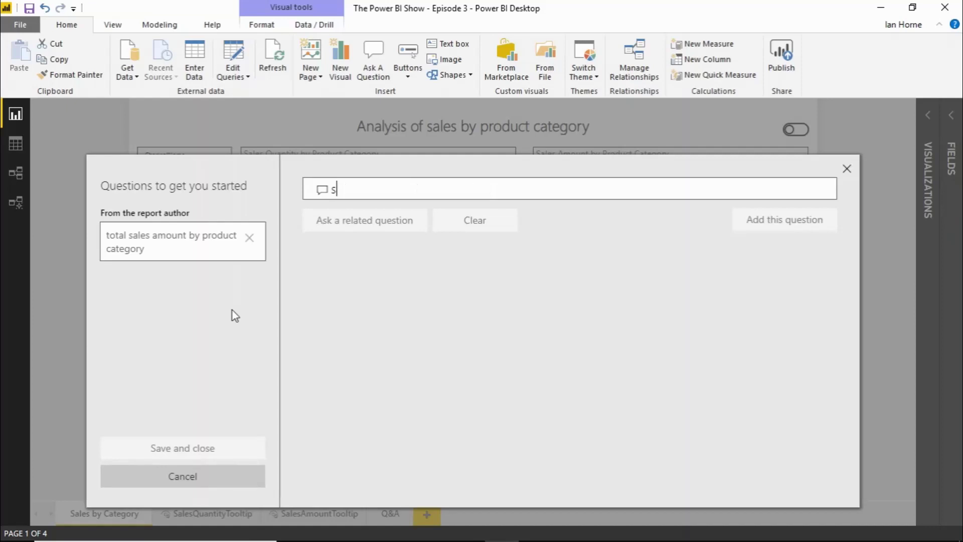
{"action": "type", "text": "ta"}
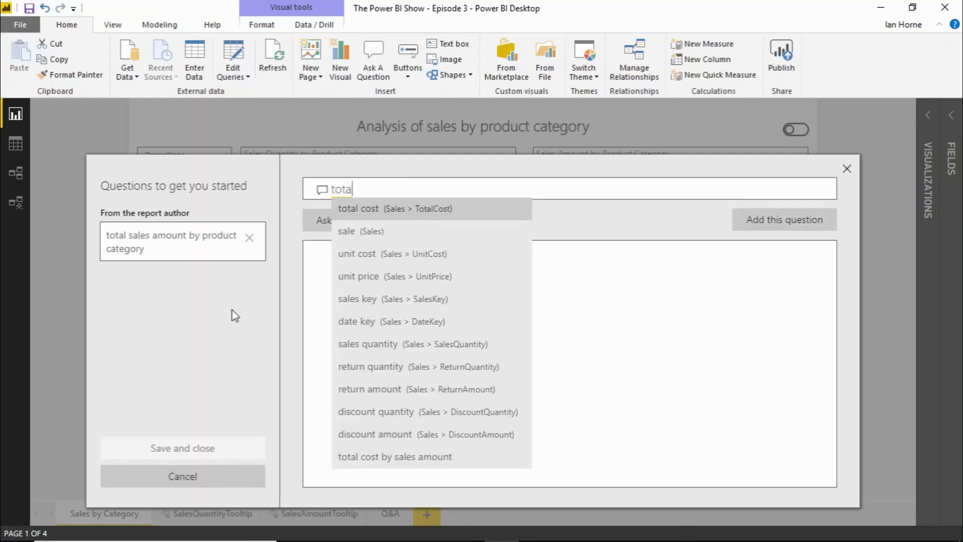
{"action": "type", "text": "l sal"}
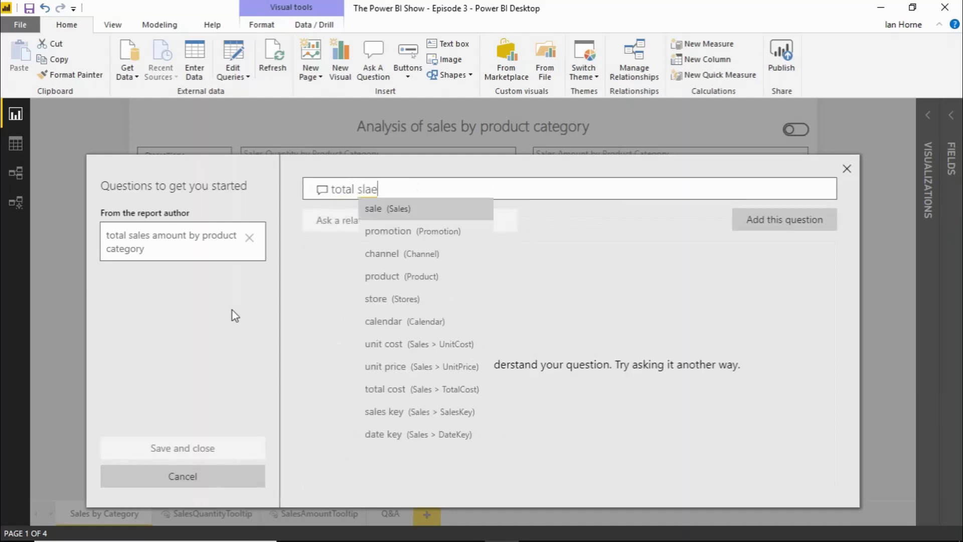
{"action": "type", "text": "es "}
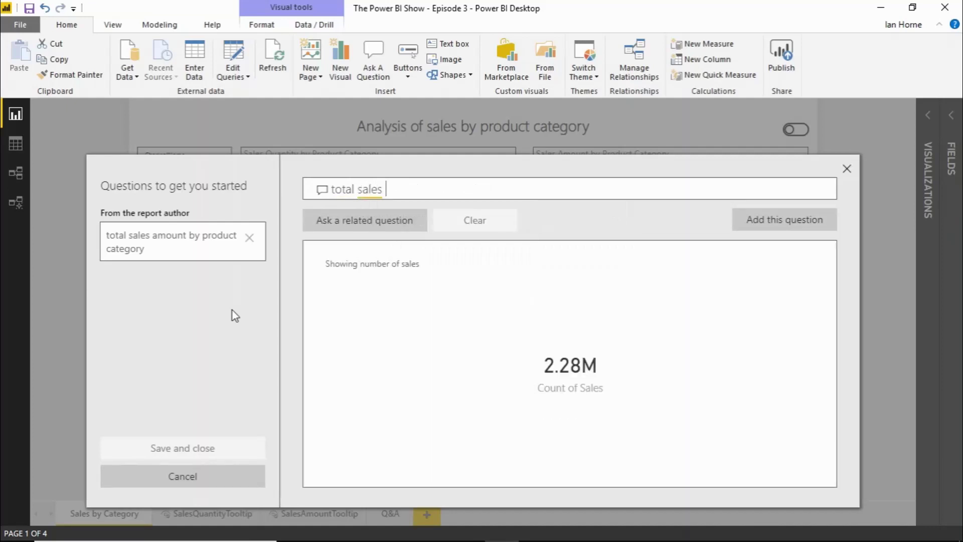
{"action": "type", "text": "amount b"}
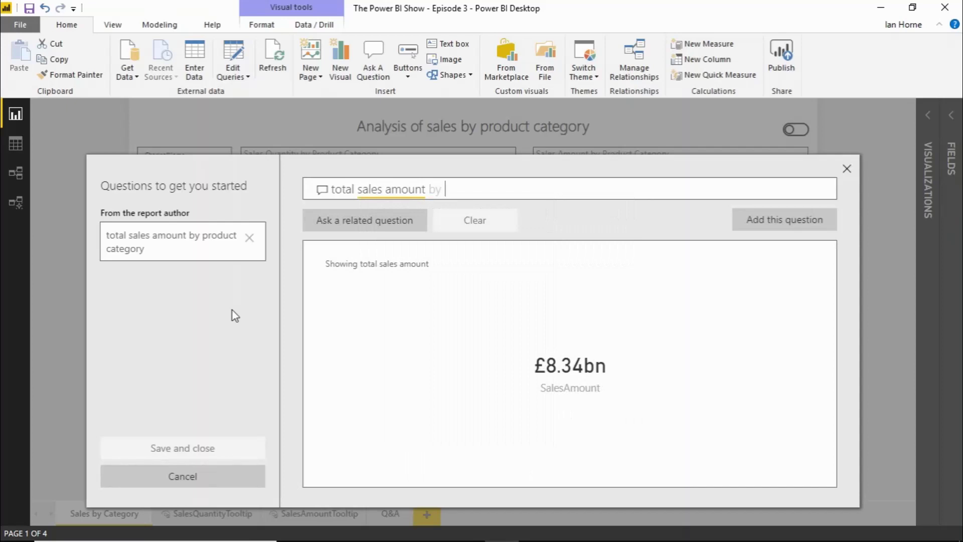
{"action": "type", "text": "y st"}
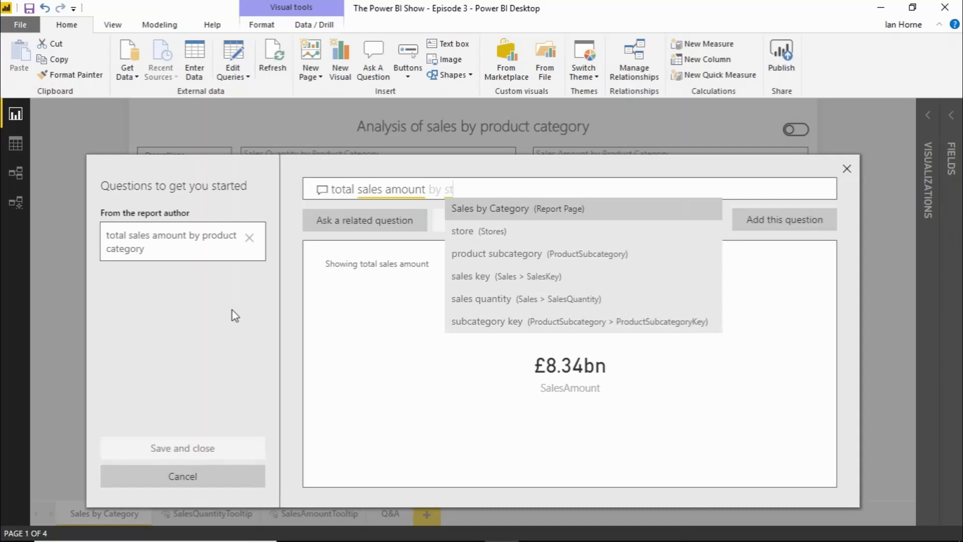
{"action": "type", "text": "ore"}
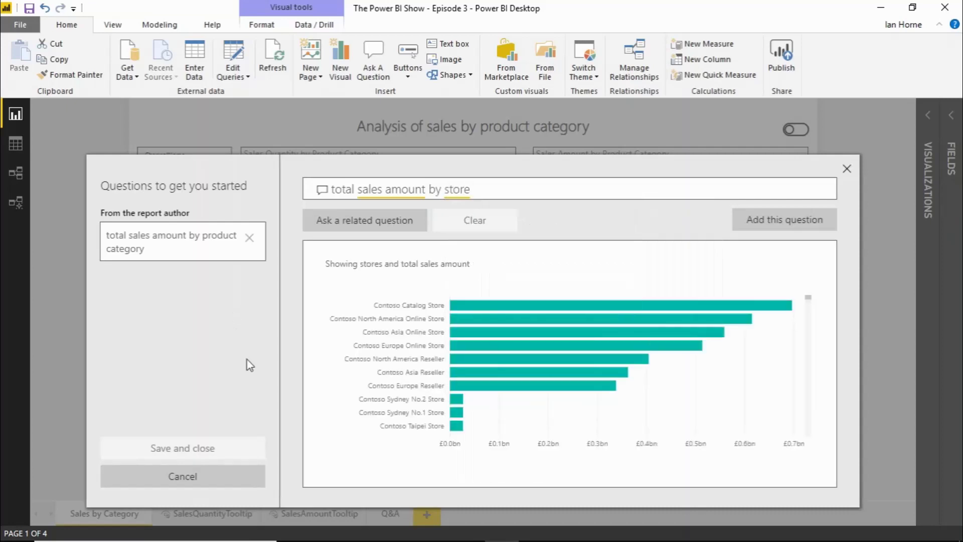
{"action": "scroll", "coordinate": [472, 315], "scroll_direction": "down", "scroll_amount": 3}
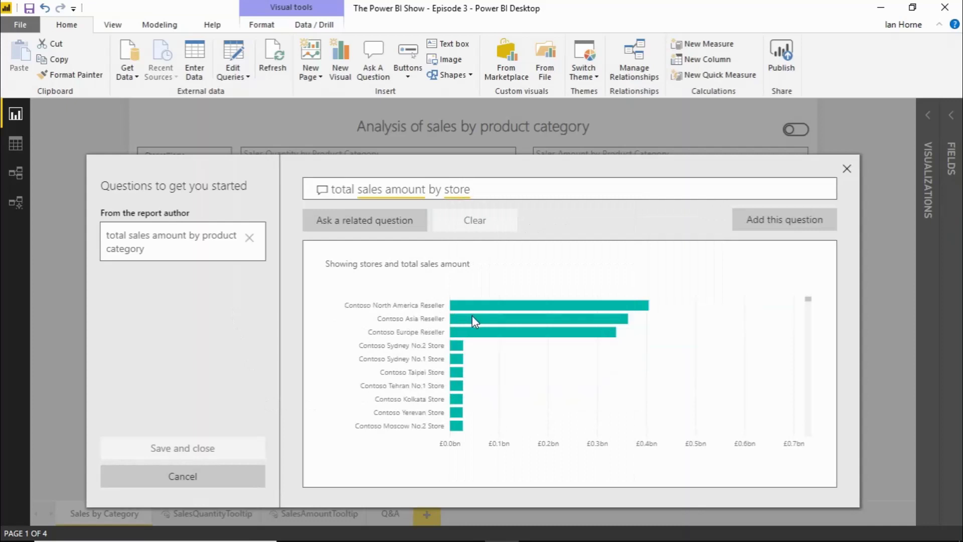
{"action": "scroll", "coordinate": [472, 321], "scroll_direction": "down", "scroll_amount": 5}
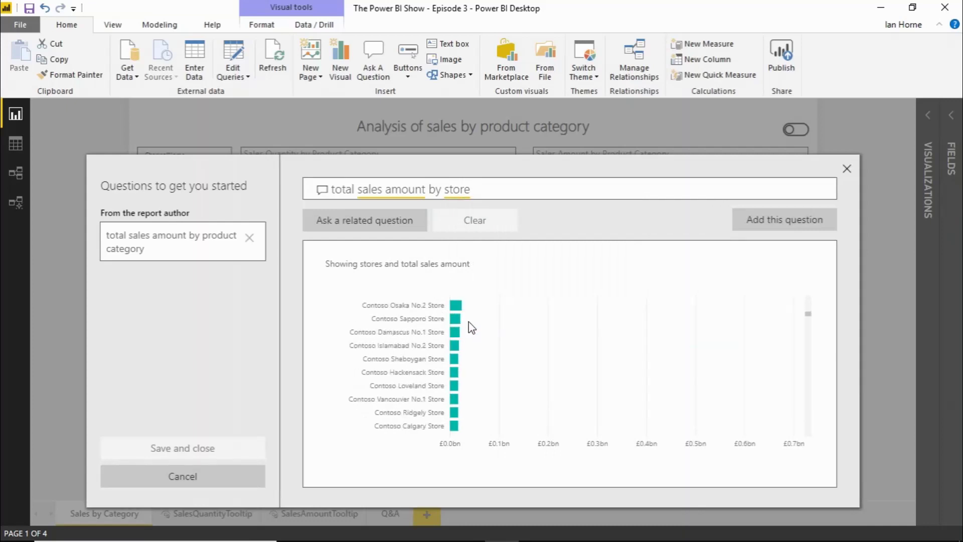
{"action": "scroll", "coordinate": [472, 327], "scroll_direction": "down", "scroll_amount": 5}
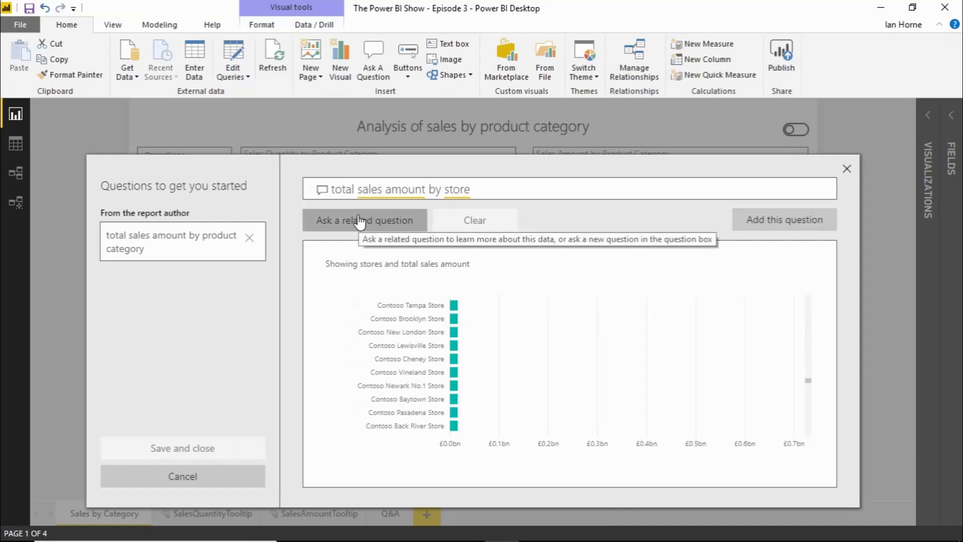
{"action": "left_click", "coordinate": [411, 222]}
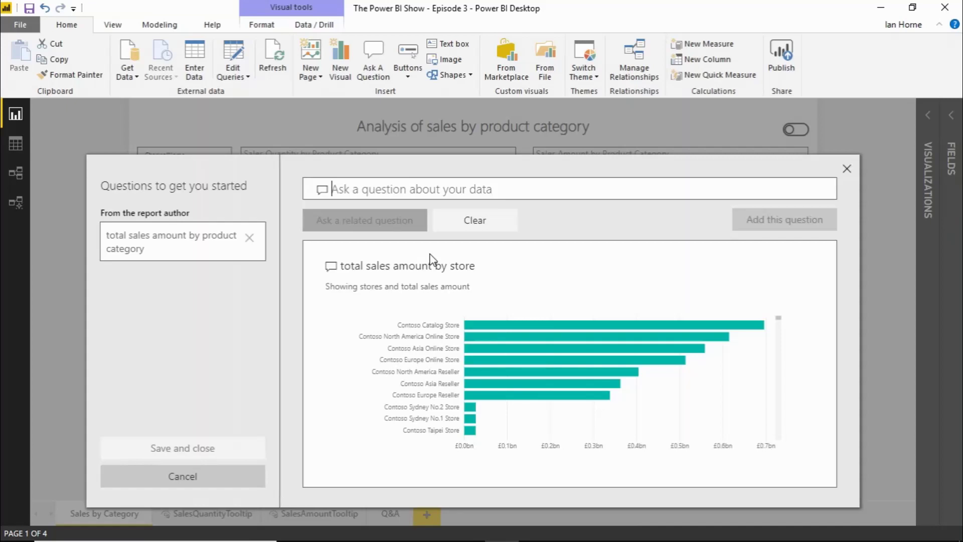
Refine the question with 'for stores in the united kingdom', review the results, then close the explorer.
{"action": "type", "text": "for "}
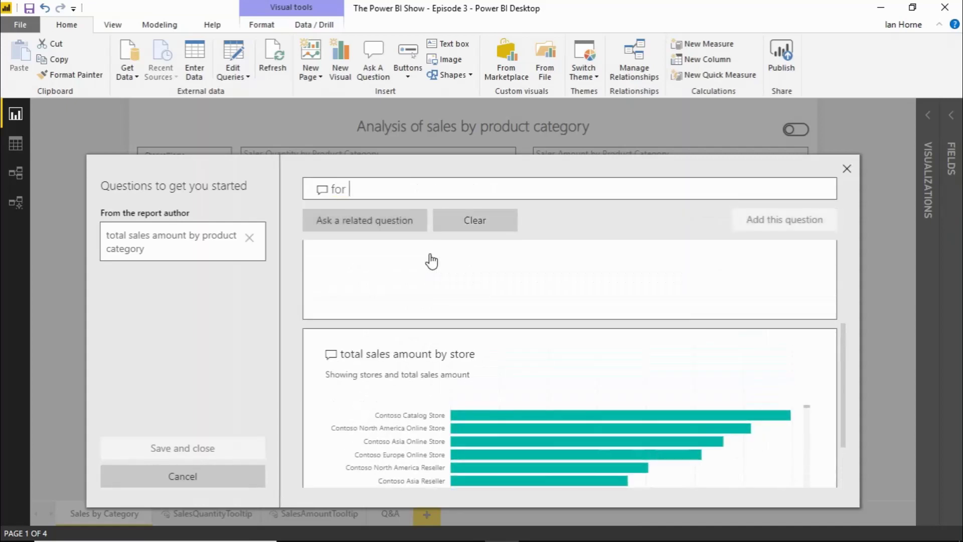
{"action": "type", "text": "stores"}
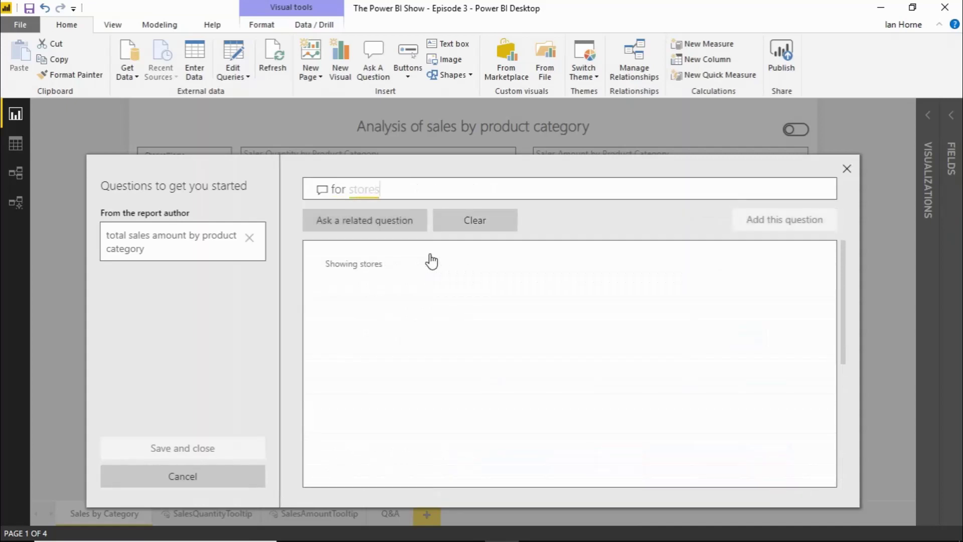
{"action": "type", "text": " in the "}
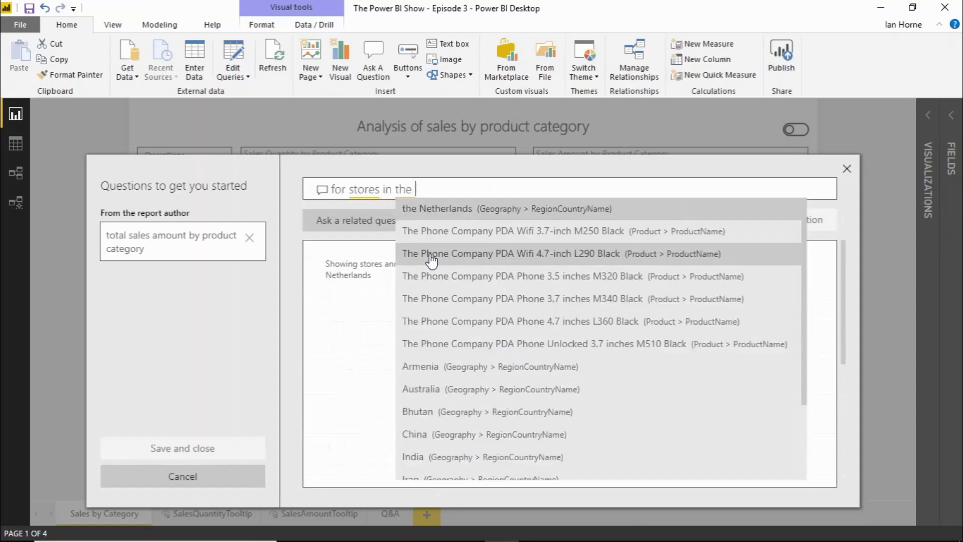
{"action": "type", "text": "united"}
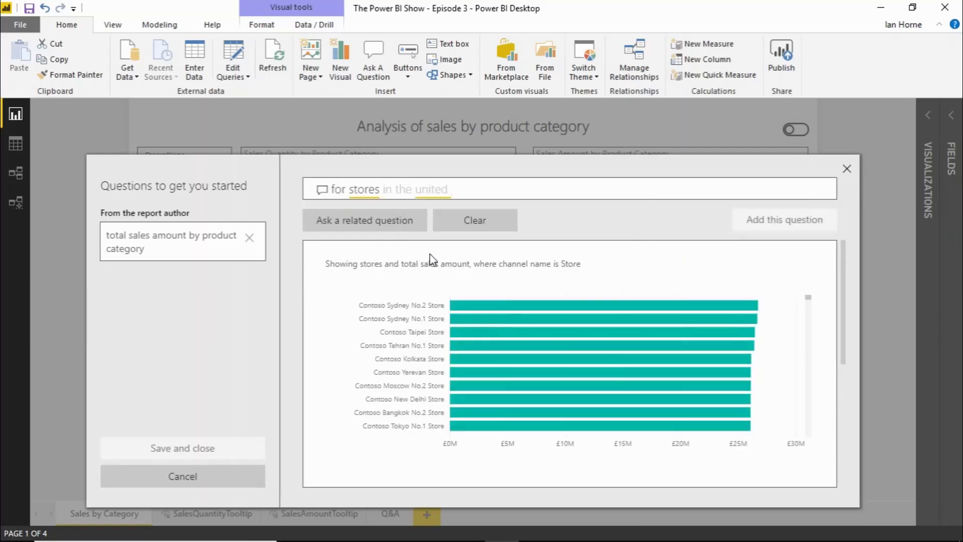
{"action": "type", "text": " kingdom"}
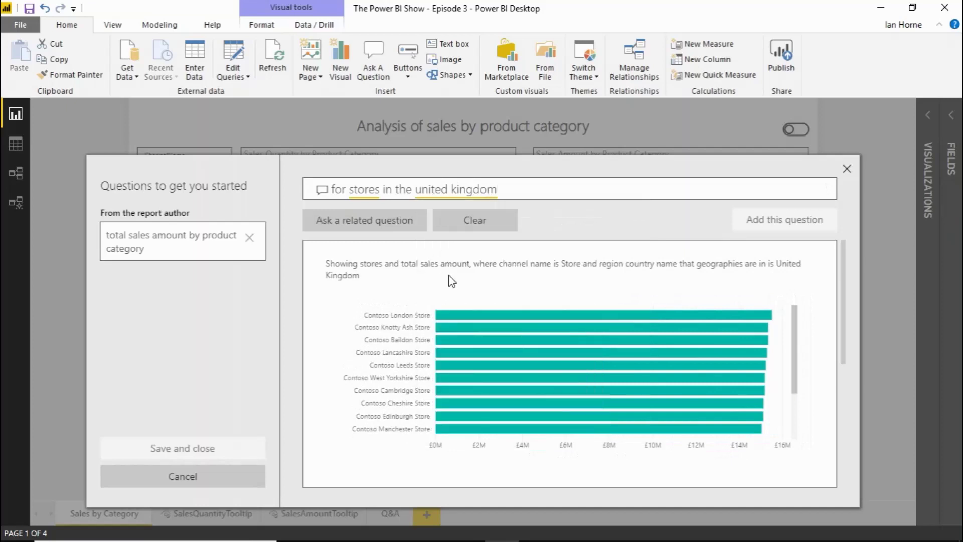
{"action": "mouse_move", "coordinate": [460, 317]}
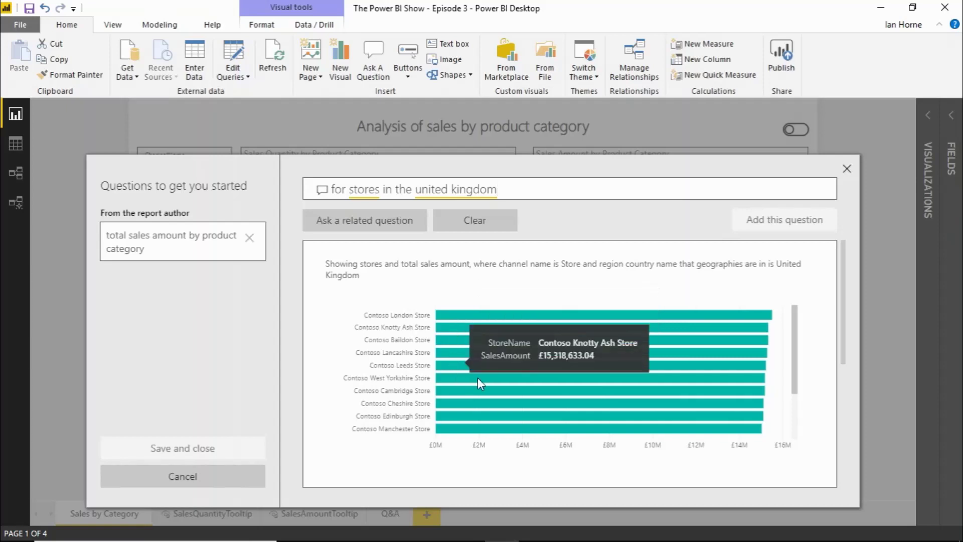
{"action": "scroll", "coordinate": [466, 386], "scroll_direction": "down", "scroll_amount": 2}
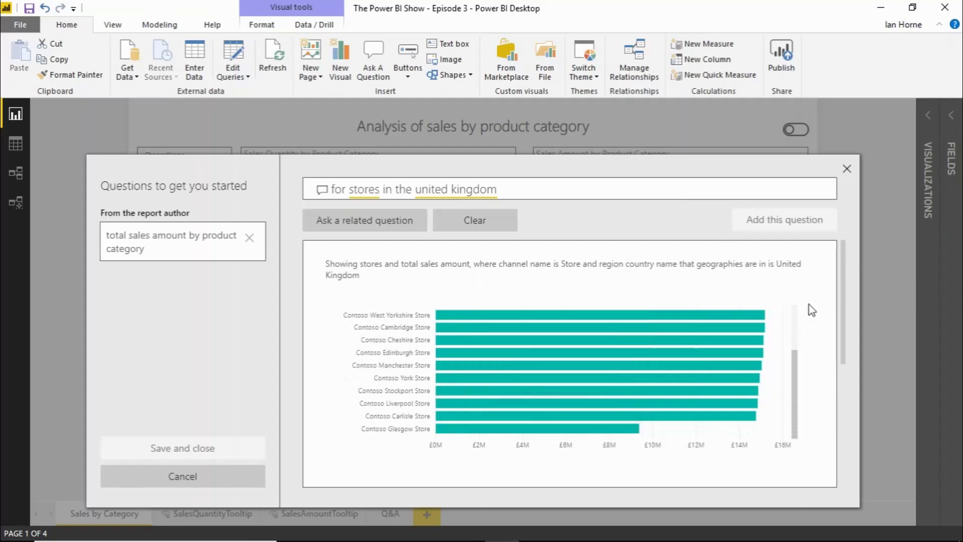
{"action": "scroll", "coordinate": [847, 289], "scroll_direction": "down", "scroll_amount": 1}
{"action": "left_click_drag", "start_coordinate": [847, 289], "coordinate": [846, 398]}
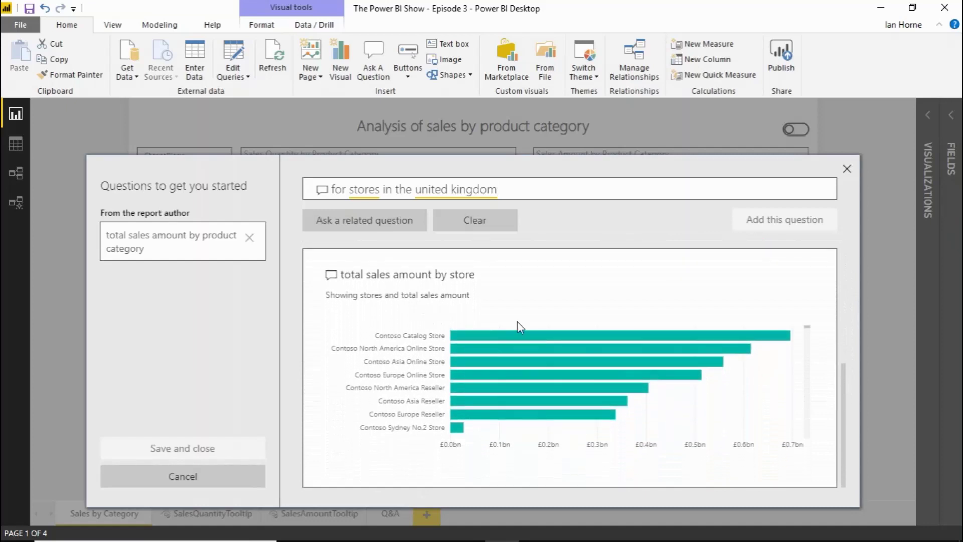
{"action": "left_click_drag", "start_coordinate": [844, 396], "coordinate": [813, 221]}
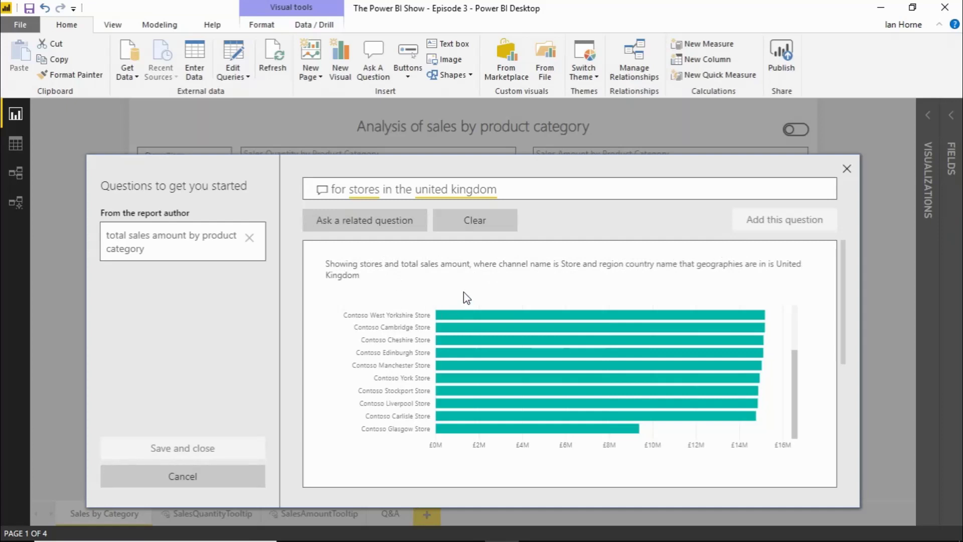
{"action": "left_click", "coordinate": [184, 438]}
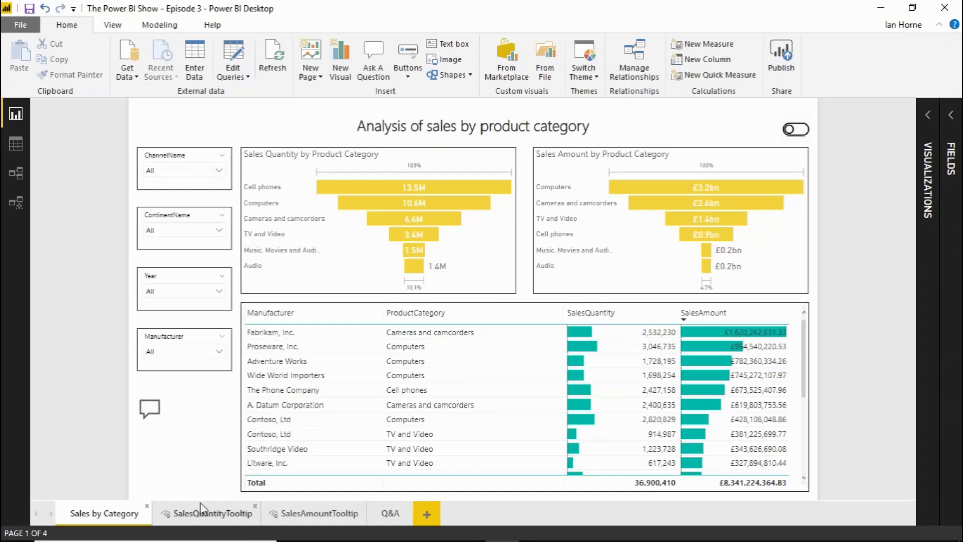
Turn Q&A on for the SalesQuantityTooltip page with alternate names 'Sales quantity, reporttest'.
{"action": "left_click", "coordinate": [216, 513]}
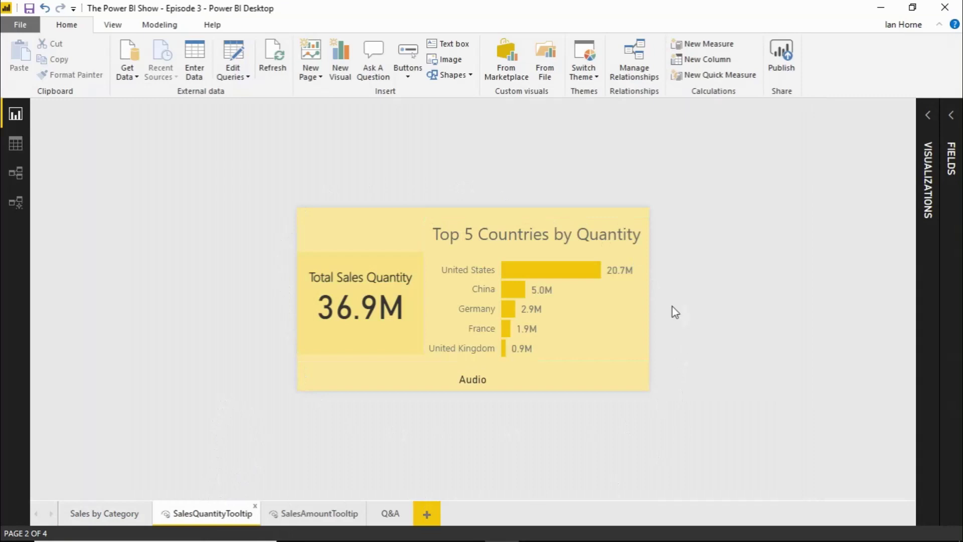
{"action": "left_click", "coordinate": [928, 115]}
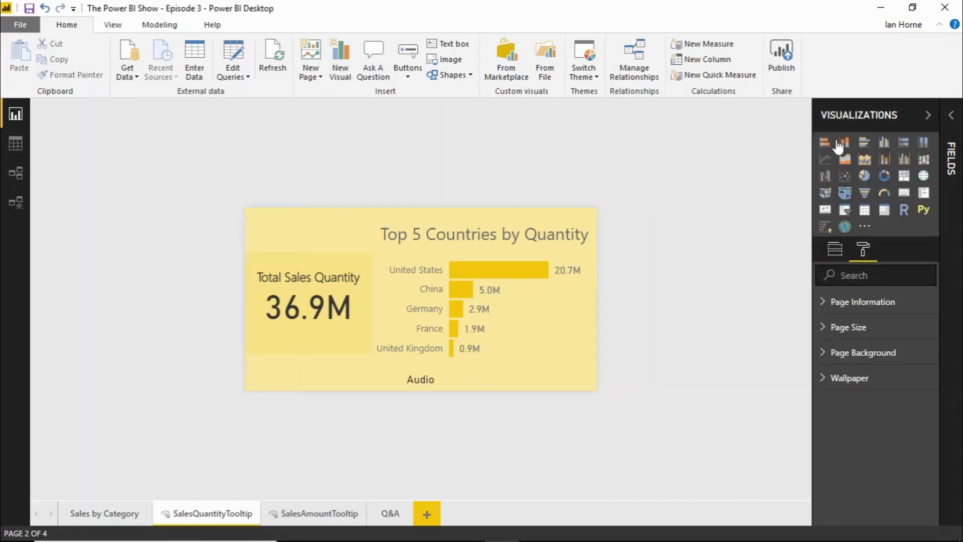
{"action": "left_click", "coordinate": [819, 302]}
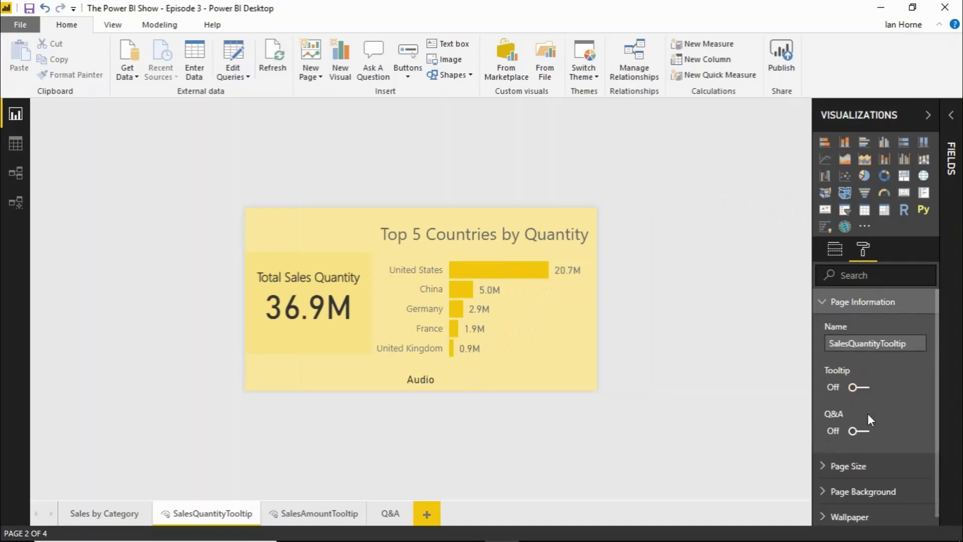
{"action": "left_click", "coordinate": [857, 432]}
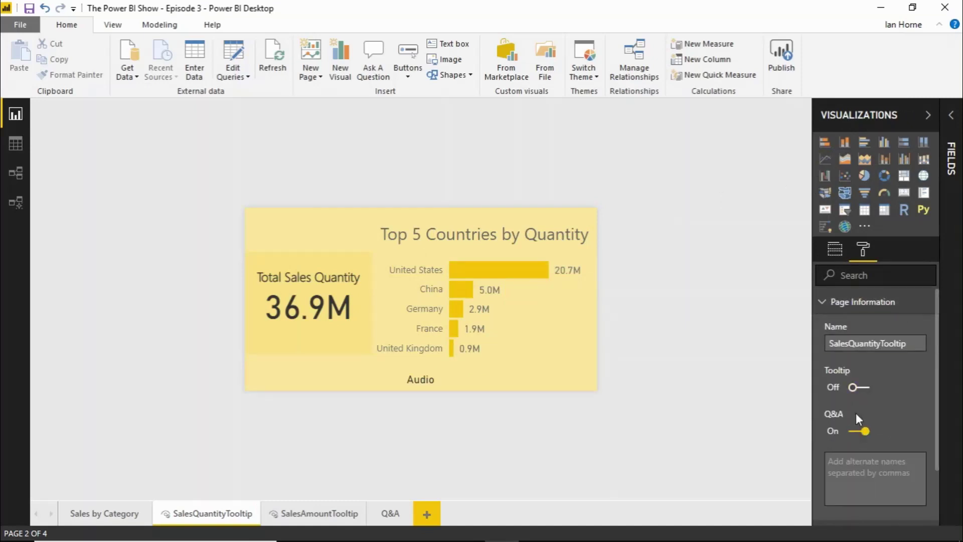
{"action": "left_click", "coordinate": [831, 462]}
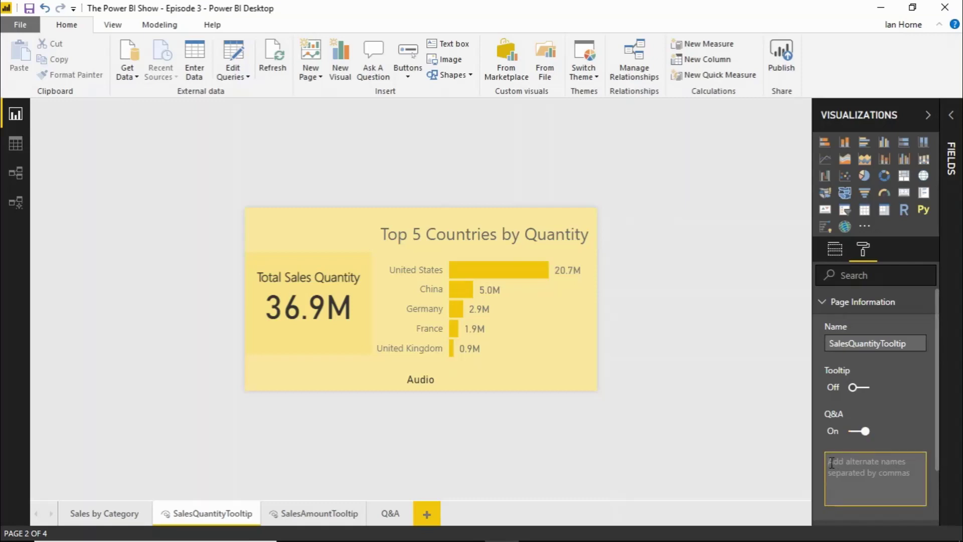
{"action": "type", "text": "Sales"}
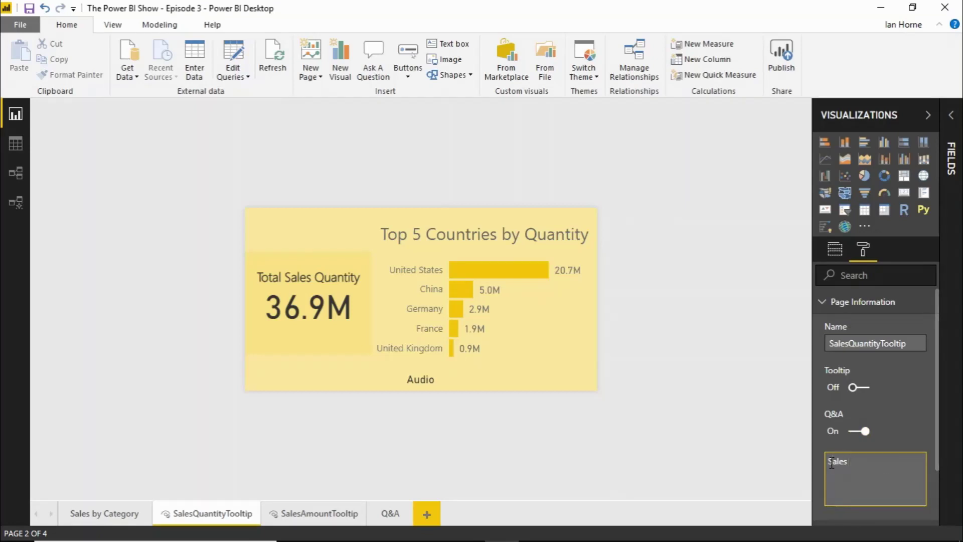
{"action": "type", "text": " quantity"}
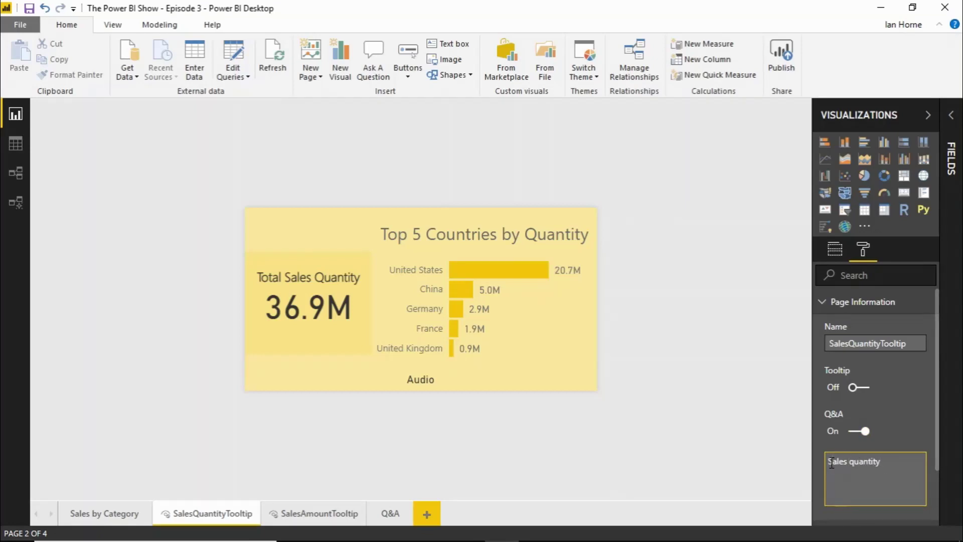
{"action": "type", "text": ", reporttest"}
On Sales by Category, ask the Q&A explorer 'sales quantity'.
{"action": "left_click", "coordinate": [102, 513]}
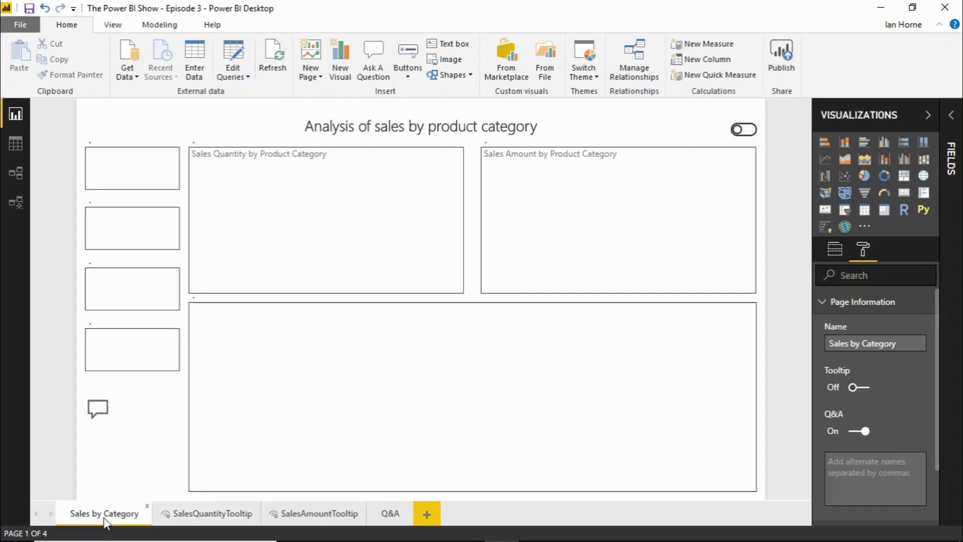
{"action": "left_click", "coordinate": [928, 115]}
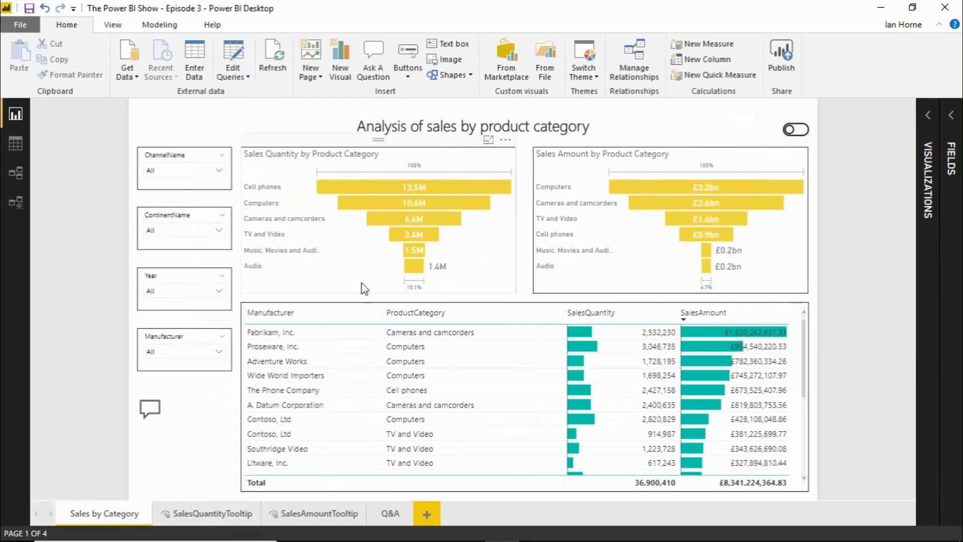
{"action": "left_click", "coordinate": [150, 407], "text": "ctrl"}
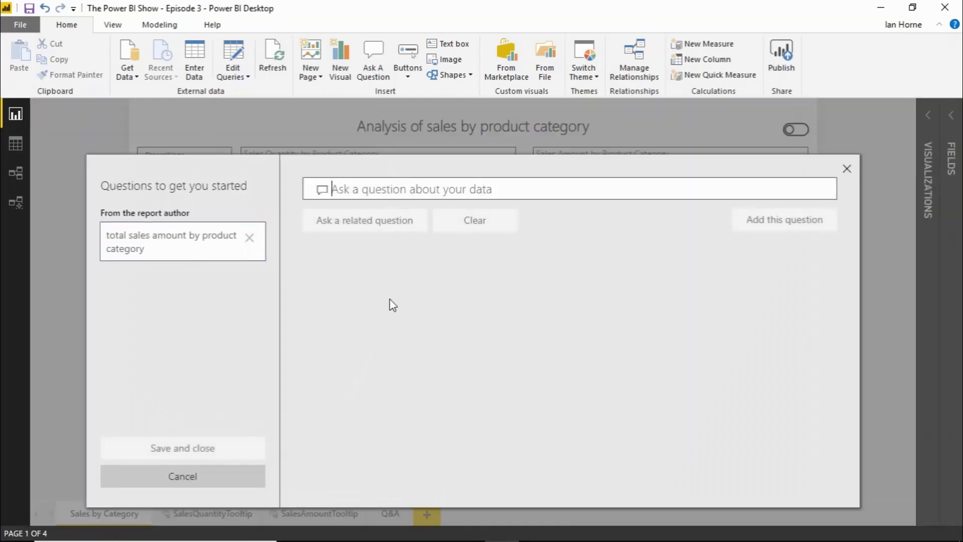
{"action": "type", "text": "s"}
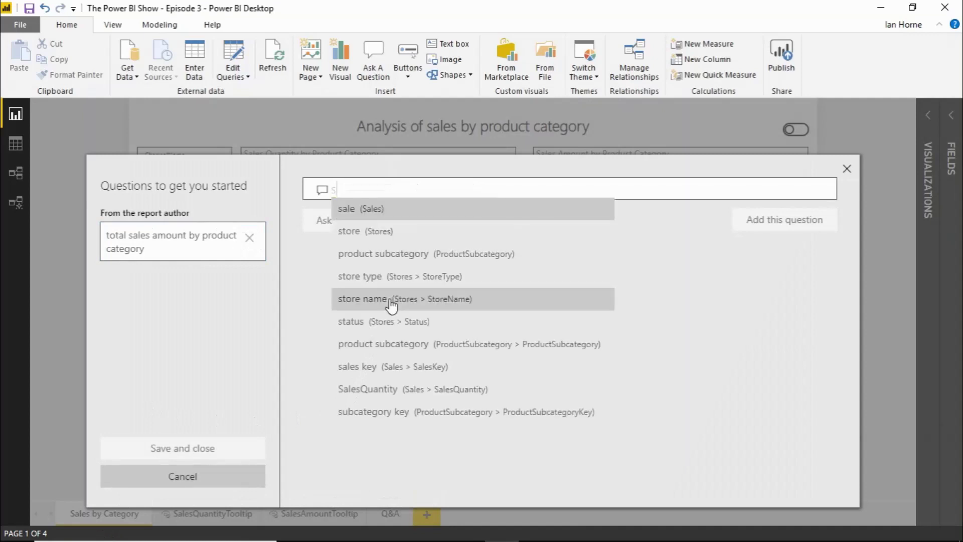
{"action": "type", "text": "ales q"}
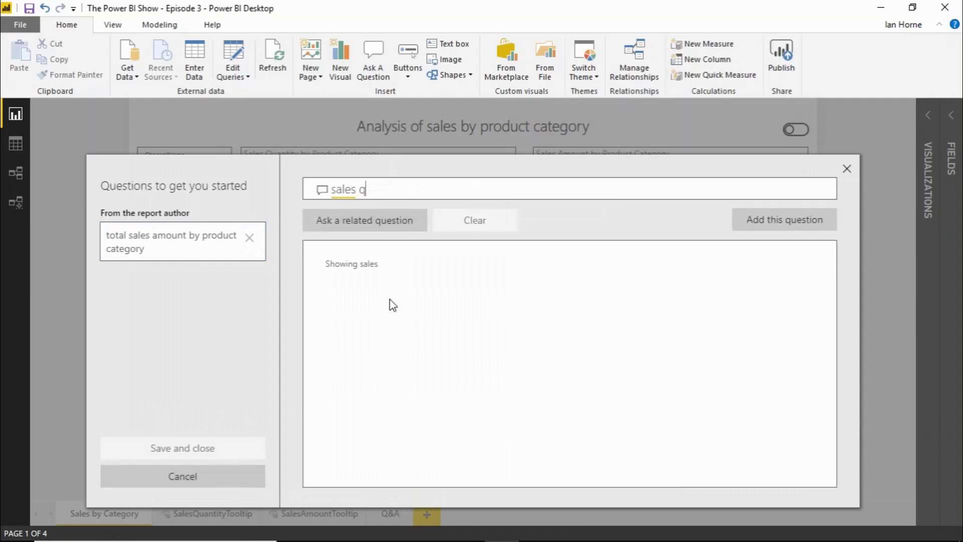
{"action": "type", "text": "uantity"}
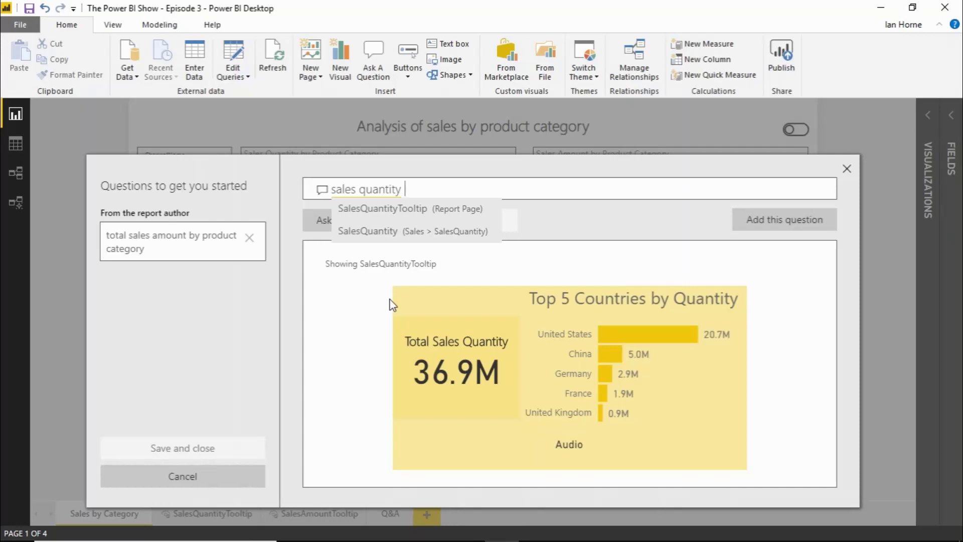
Extend the question with 'for united kingdom for computers', then cancel the Q&A explorer.
{"action": "type", "text": "for u"}
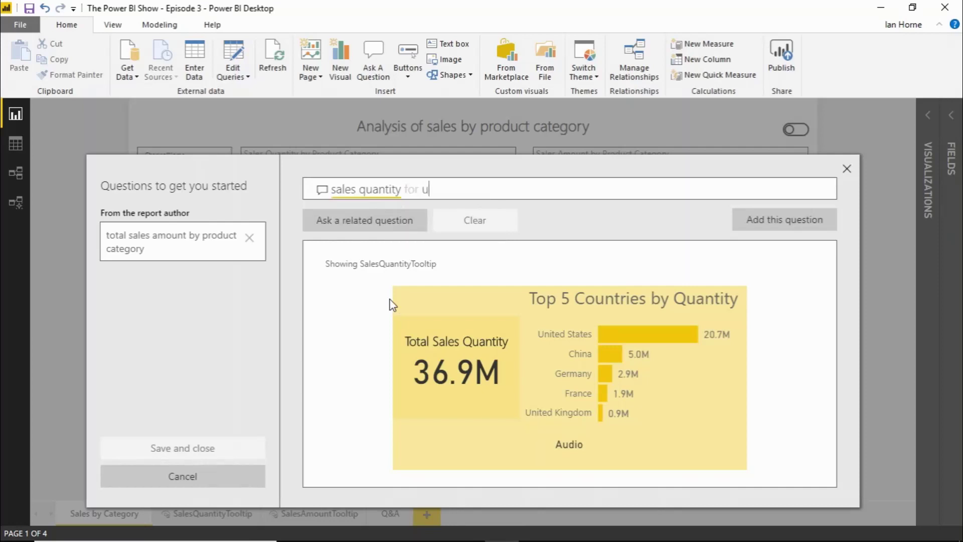
{"action": "type", "text": "nited k"}
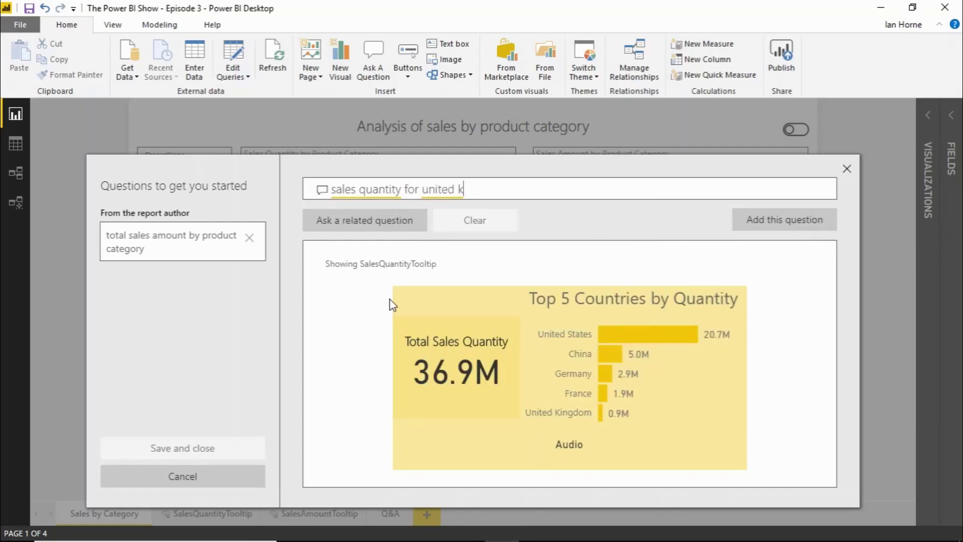
{"action": "type", "text": "ingdom"}
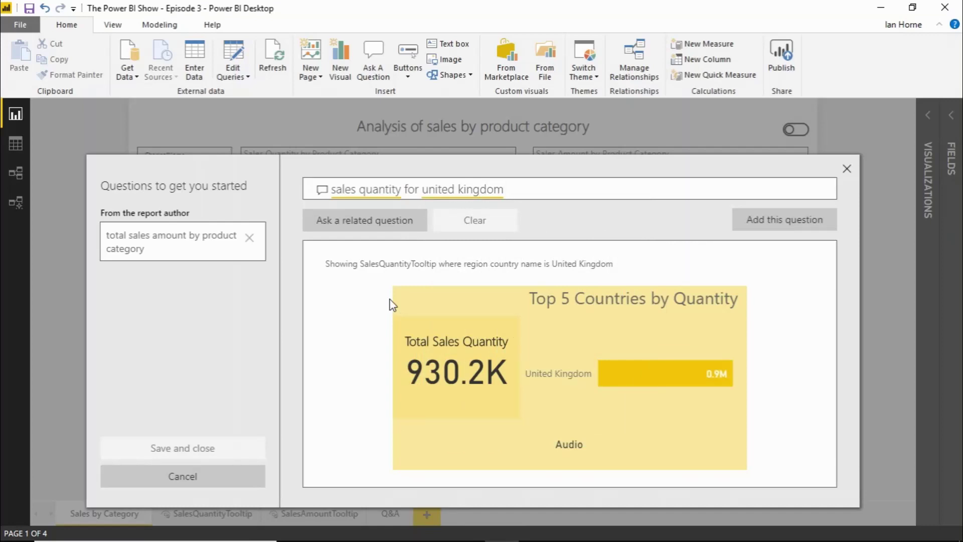
{"action": "type", "text": "for computers"}
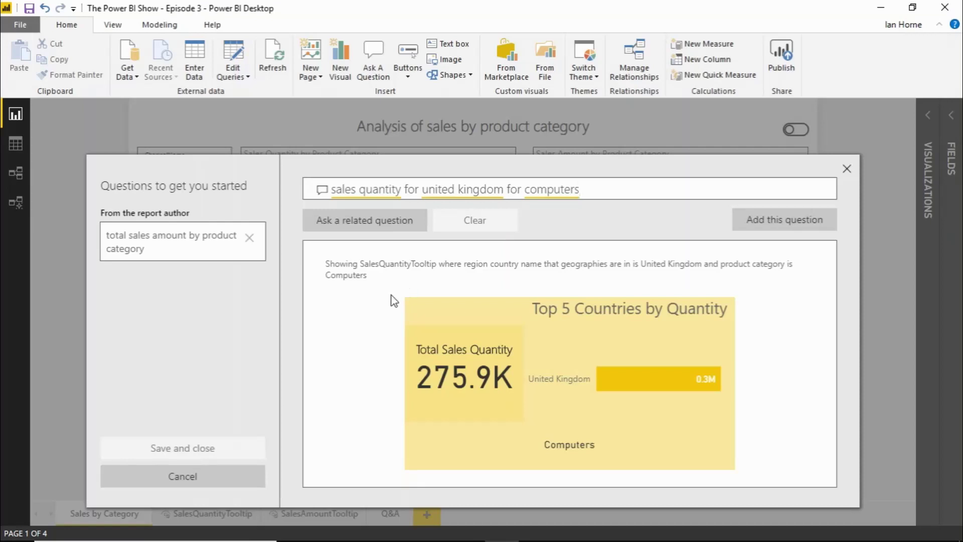
{"action": "left_click", "coordinate": [177, 483]}
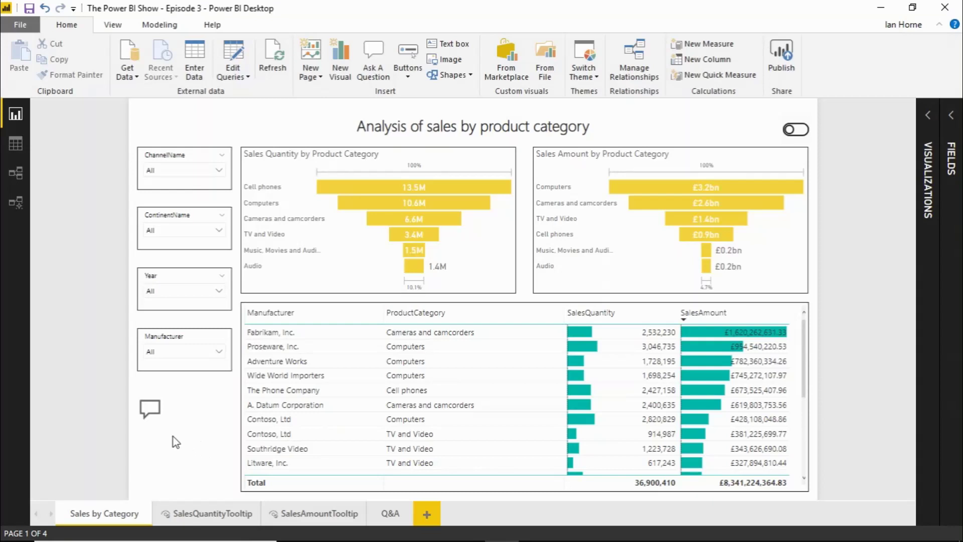
Reopen the Q&A explorer from the speech-bubble button on the Sales by Category page.
{"action": "left_click", "coordinate": [151, 416], "text": "ctrl"}
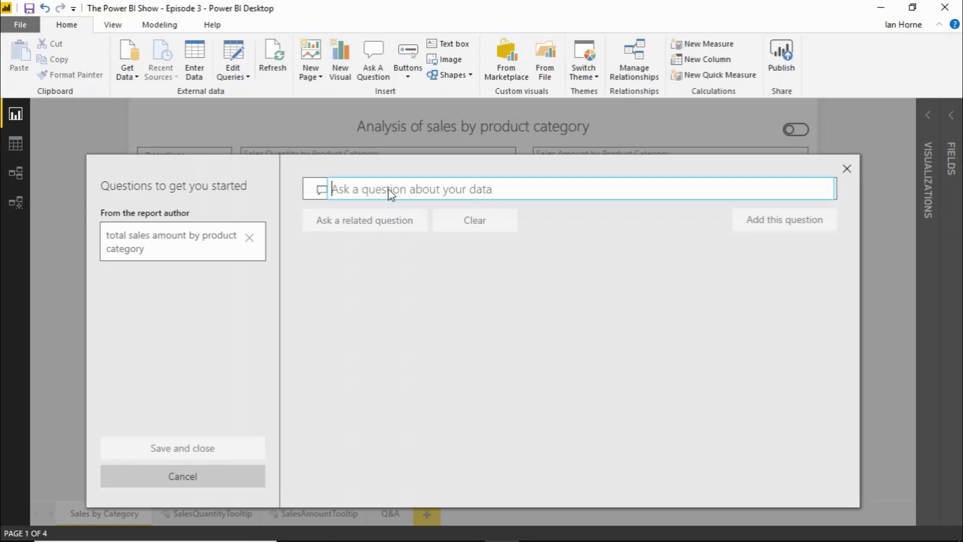
Ask 'Explain the increase in sales amount for 2012 and 2013', check its interpretation, then cancel.
{"action": "type", "text": "Exp"}
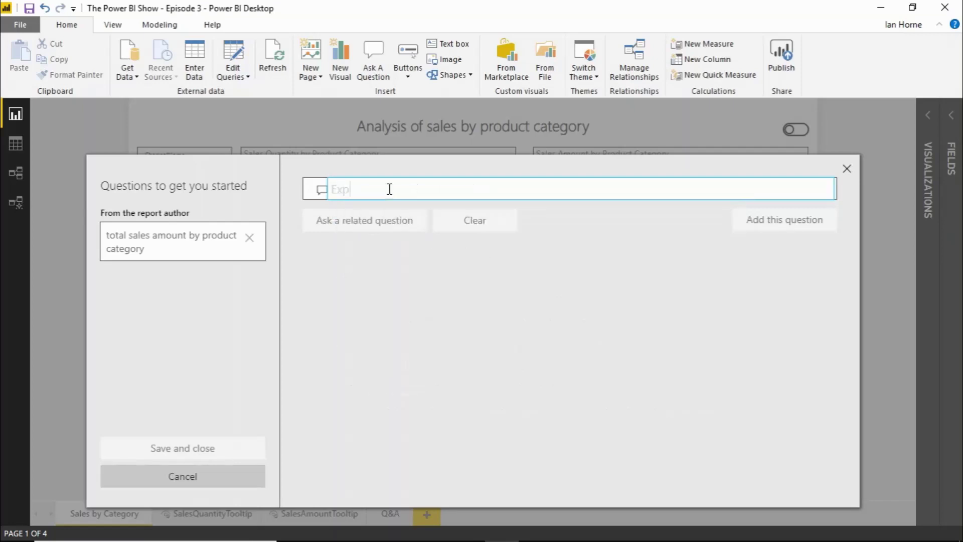
{"action": "type", "text": "lain the increase in sale"}
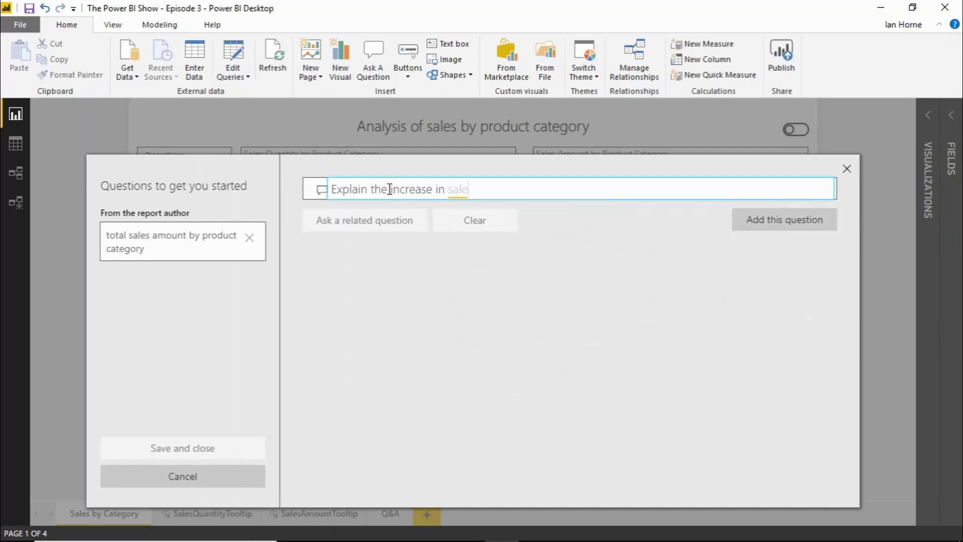
{"action": "type", "text": "s amount "}
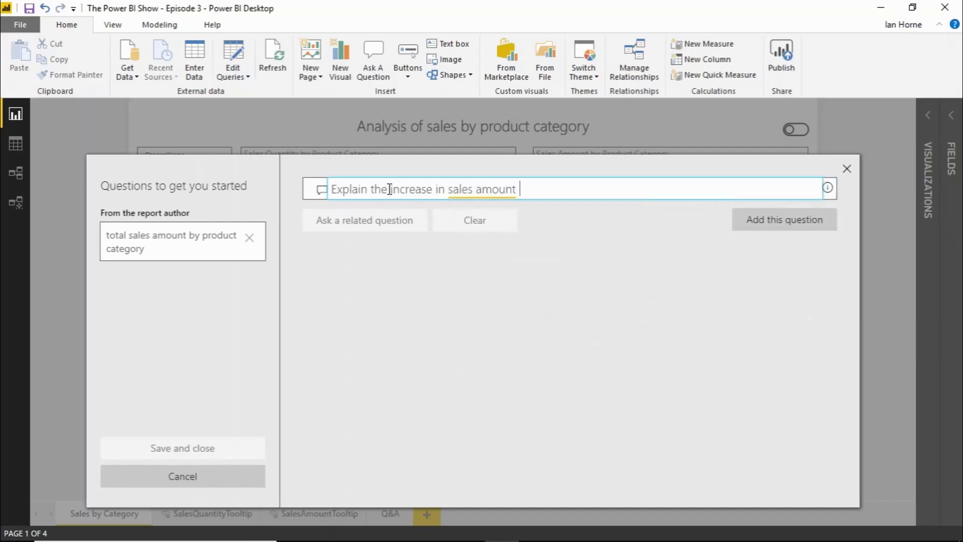
{"action": "type", "text": "for 2012 and 2"}
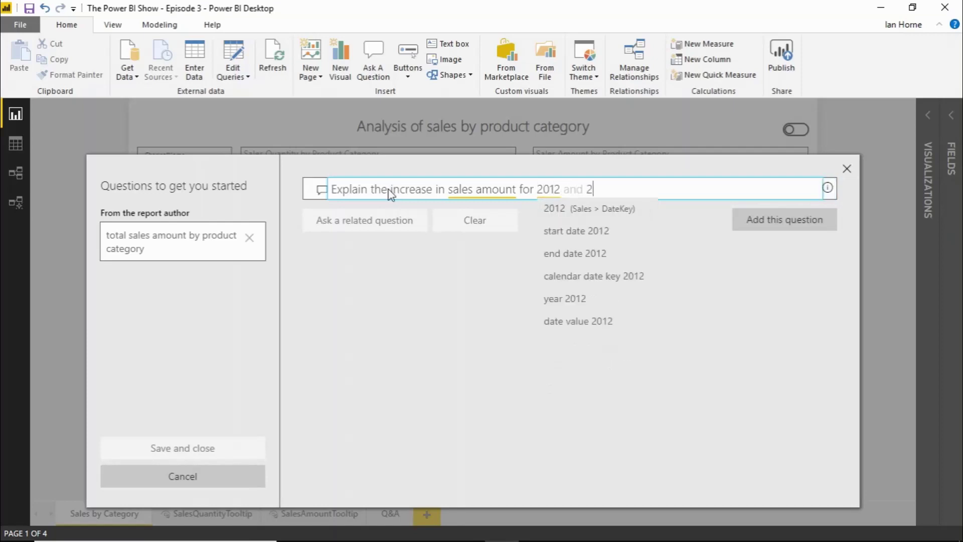
{"action": "type", "text": "013"}
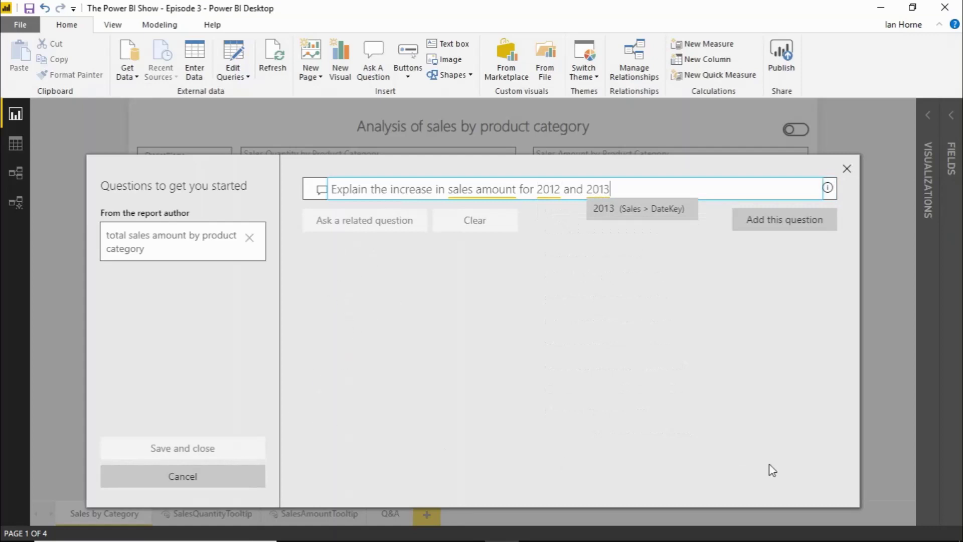
{"action": "left_click", "coordinate": [829, 192]}
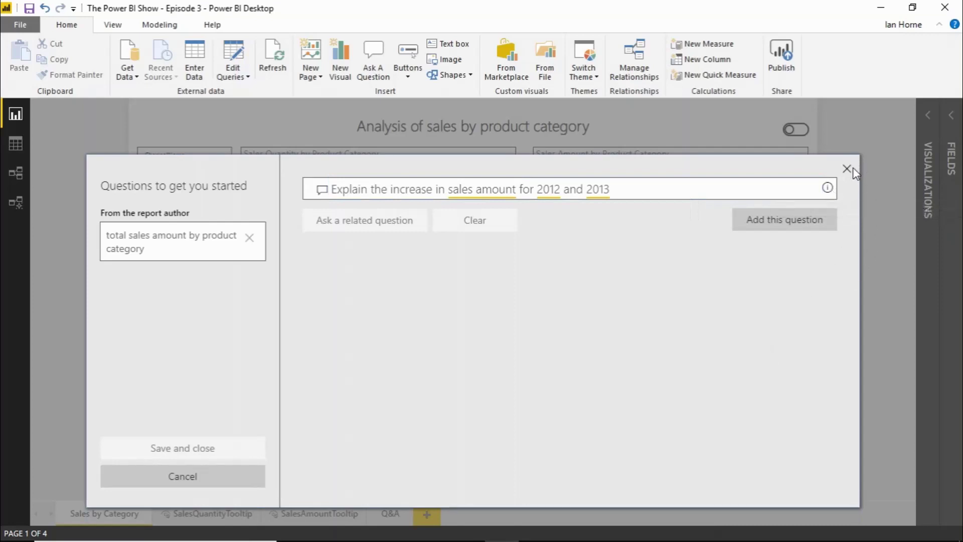
{"action": "left_click", "coordinate": [206, 476]}
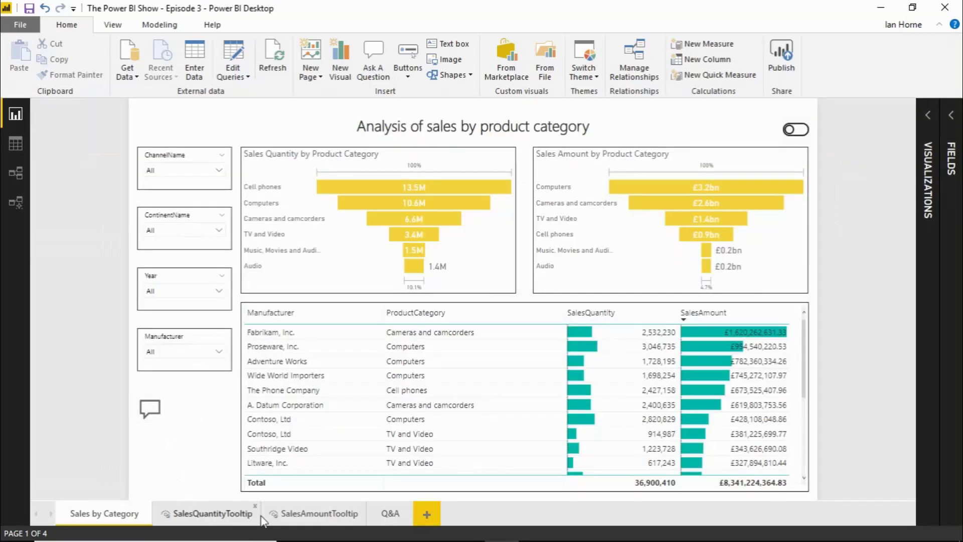
Add a Q&A visual on the Q&A page asking 'show sales amount by year as a bar chart'.
{"action": "left_click", "coordinate": [390, 514]}
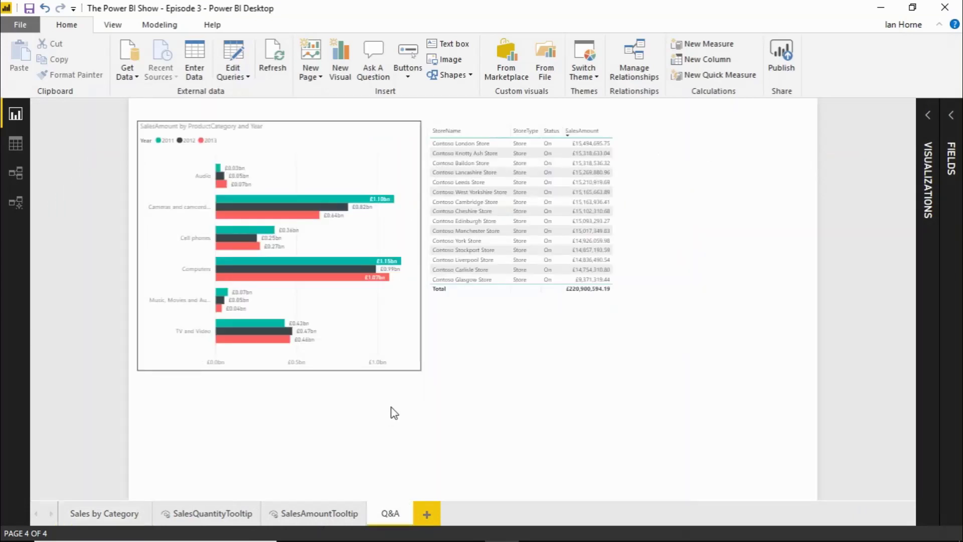
{"action": "double_click", "coordinate": [427, 312]}
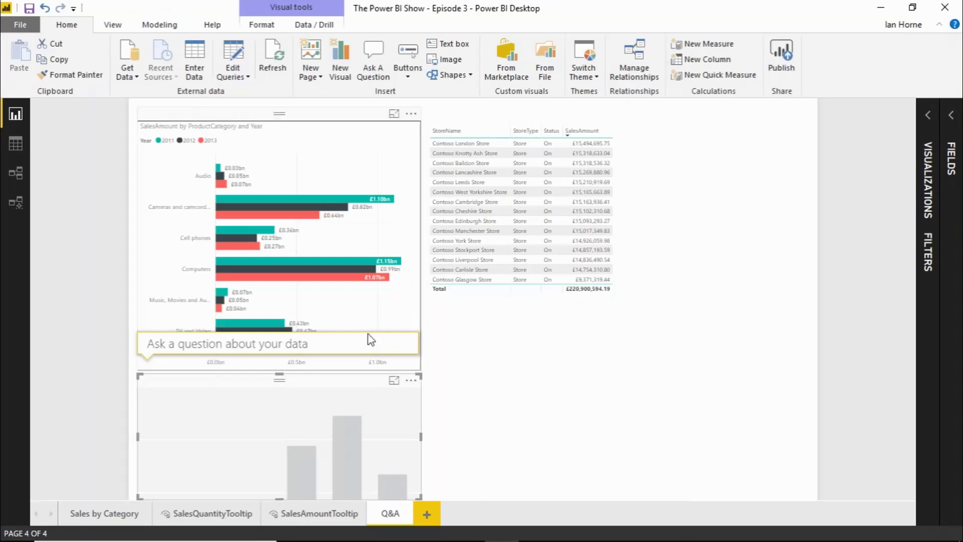
{"action": "left_click", "coordinate": [241, 351]}
{"action": "type", "text": "show a"}
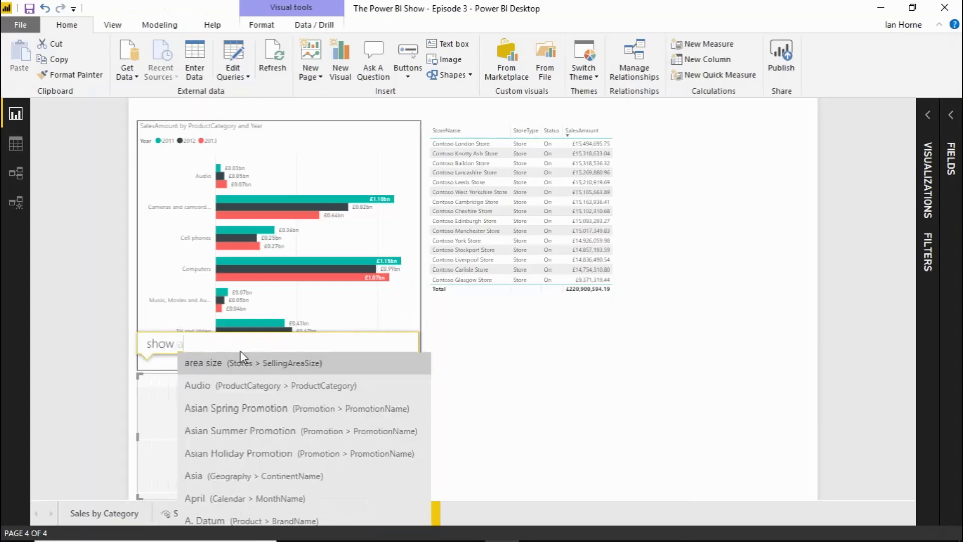
{"action": "key", "text": "BackSpace"}
{"action": "type", "text": "sales amou"}
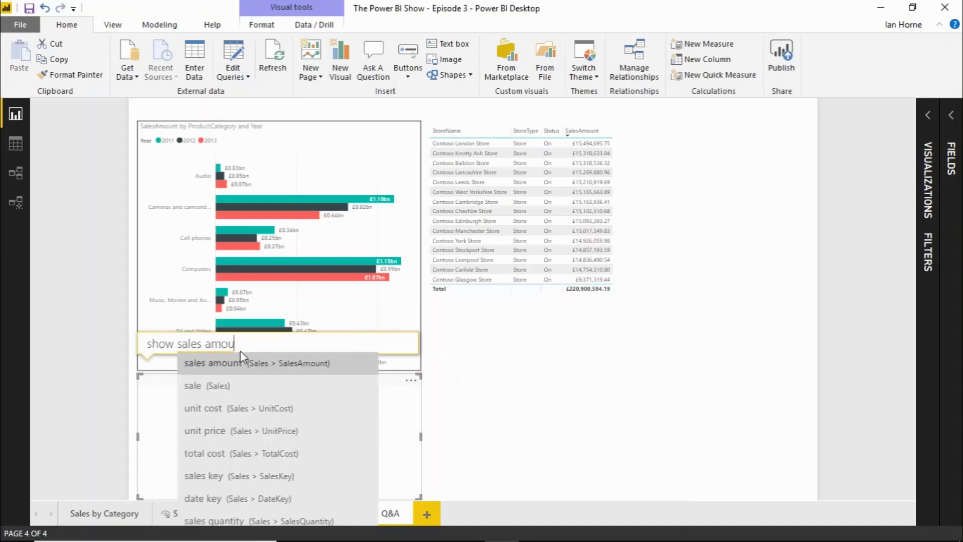
{"action": "type", "text": "nt by year"}
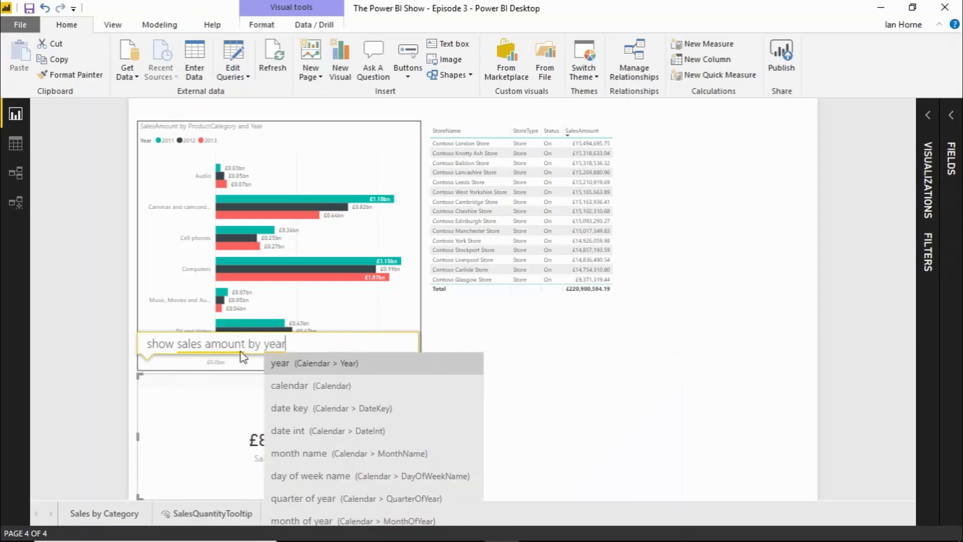
{"action": "type", "text": " as a"}
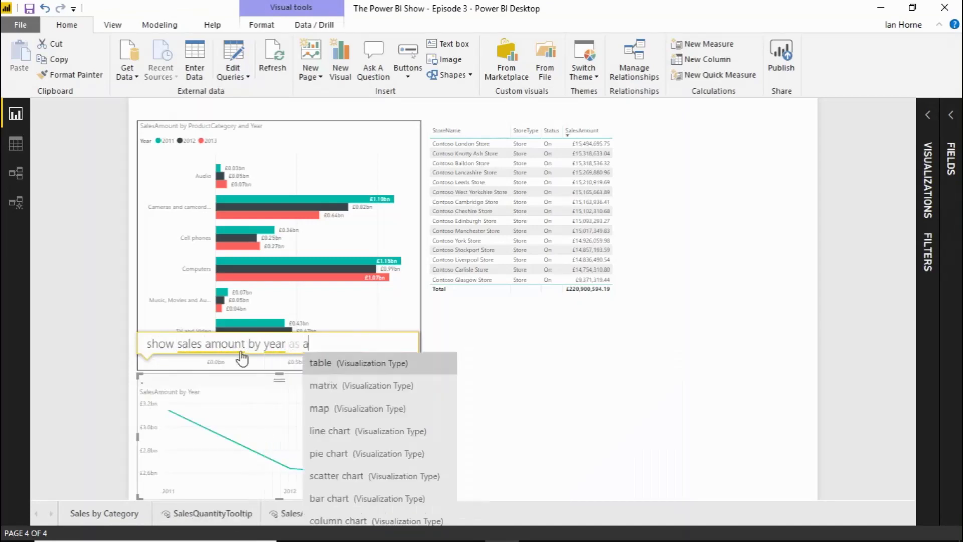
{"action": "type", "text": " bar"}
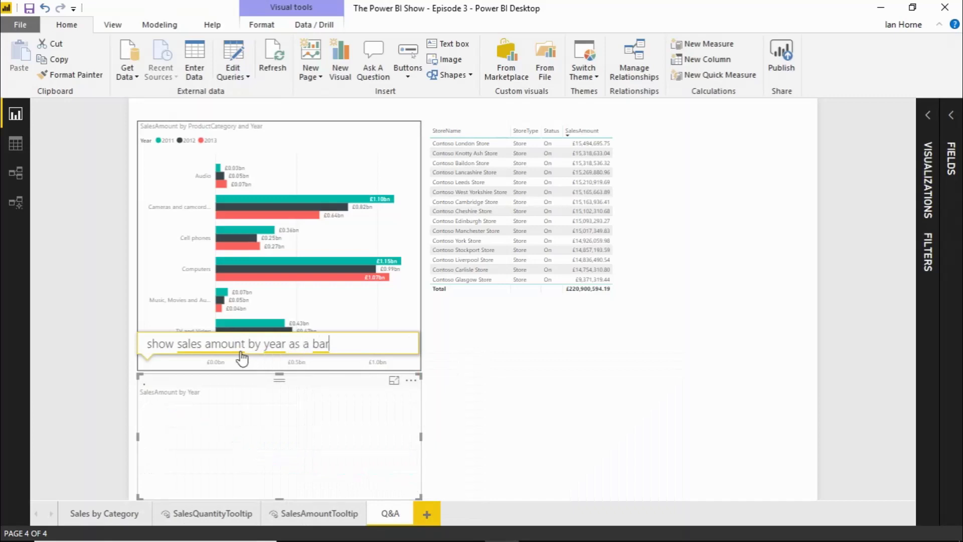
{"action": "type", "text": " chart"}
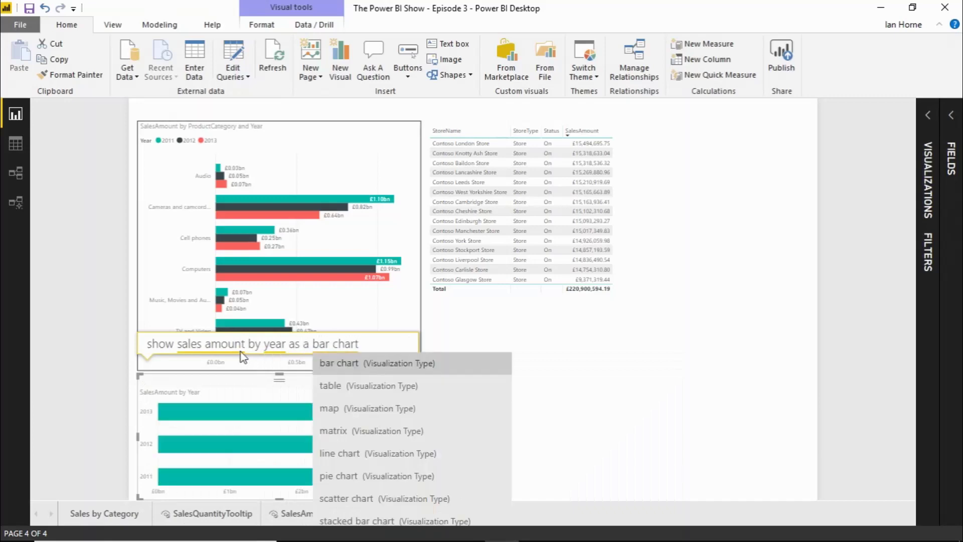
Move the SalesAmount by Year chart lower right, explain its 2013 decrease, then close the insights.
{"action": "left_click", "coordinate": [634, 381]}
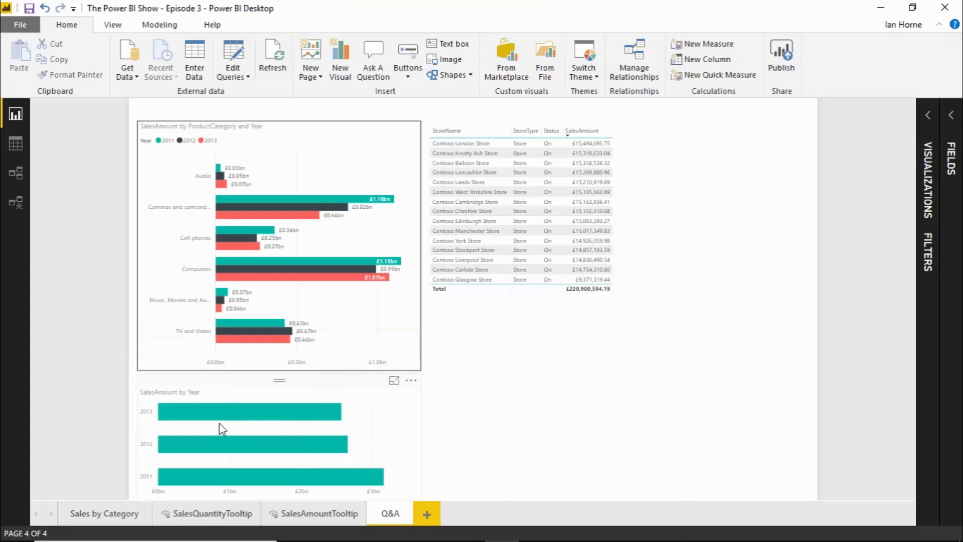
{"action": "left_click_drag", "start_coordinate": [229, 378], "coordinate": [546, 338]}
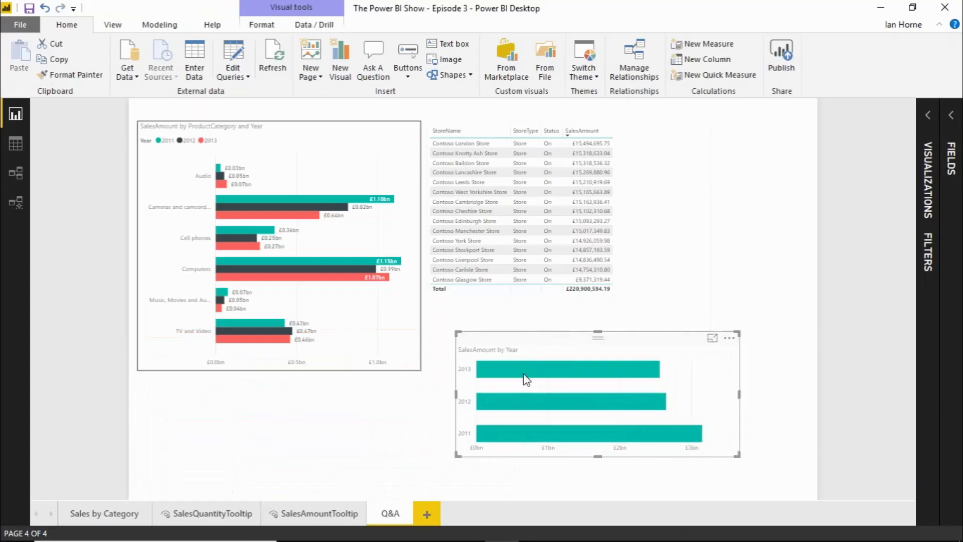
{"action": "mouse_move", "coordinate": [519, 374]}
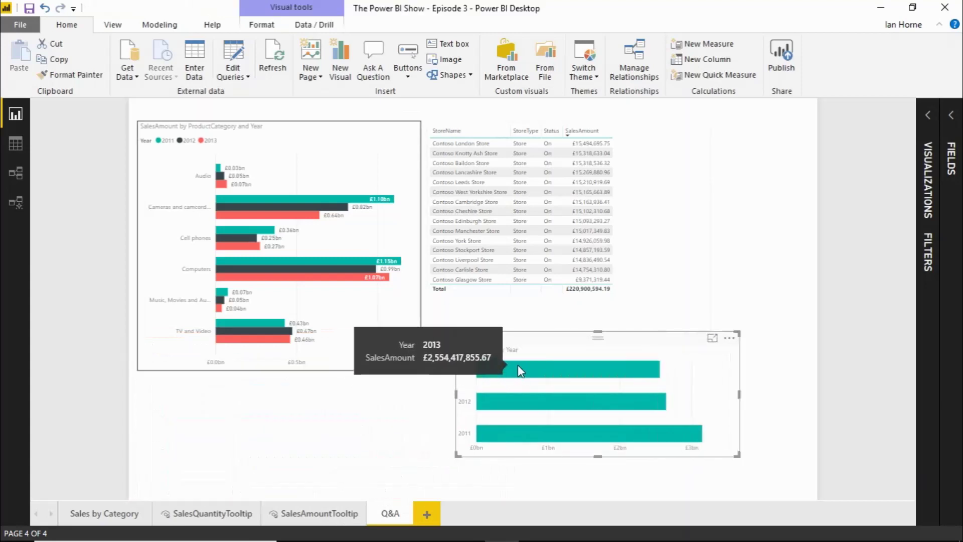
{"action": "right_click", "coordinate": [517, 371]}
{"action": "mouse_move", "coordinate": [558, 473]}
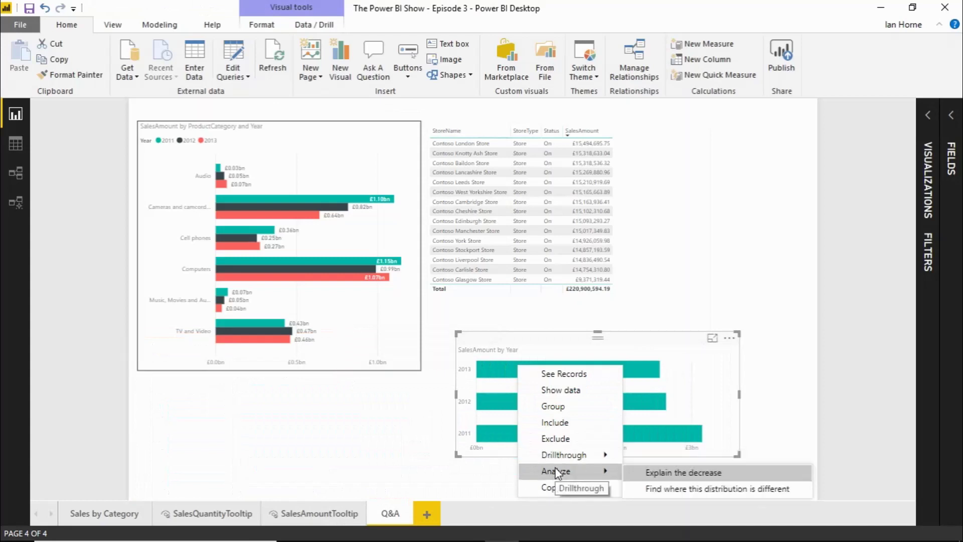
{"action": "left_click", "coordinate": [670, 474]}
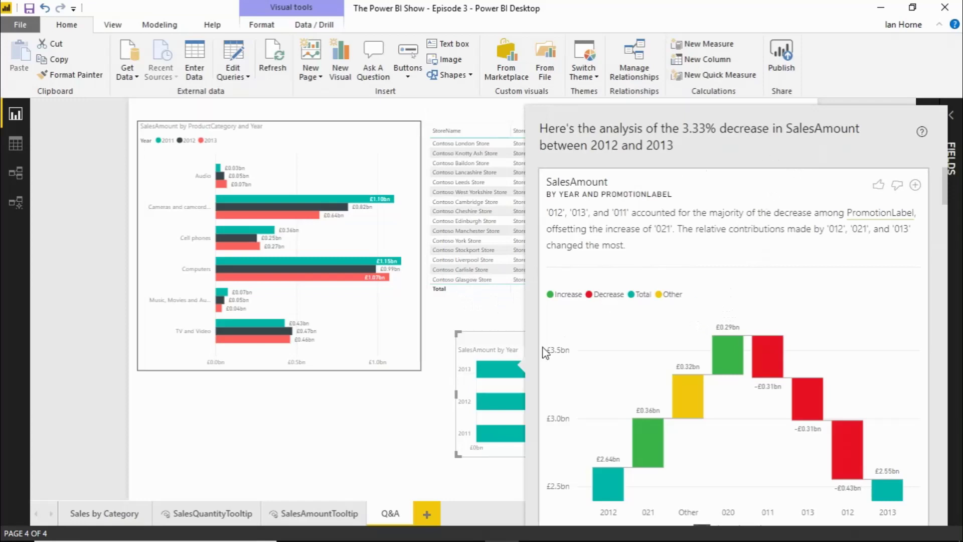
{"action": "left_click", "coordinate": [281, 416]}
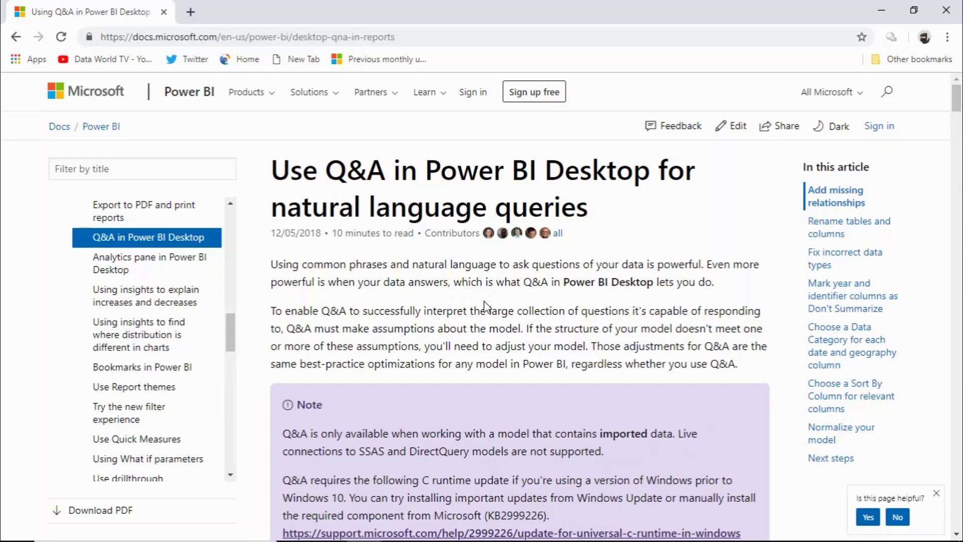
Scroll through the Q&A docs article to its model tips on naming, data types and summarization.
{"action": "scroll", "coordinate": [491, 354], "scroll_direction": "down", "scroll_amount": 3}
{"action": "scroll", "coordinate": [493, 356], "scroll_direction": "down", "scroll_amount": 3}
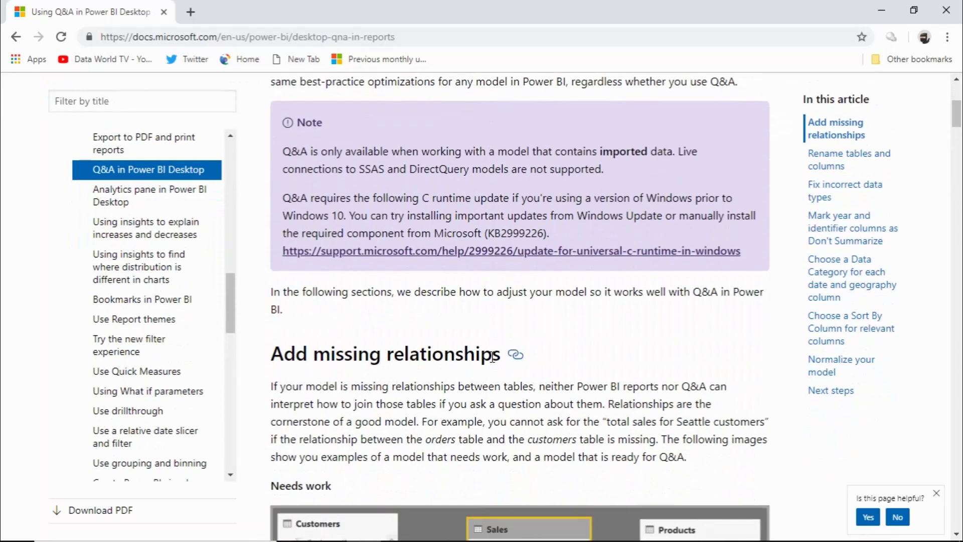
{"action": "scroll", "coordinate": [492, 356], "scroll_direction": "down", "scroll_amount": 1}
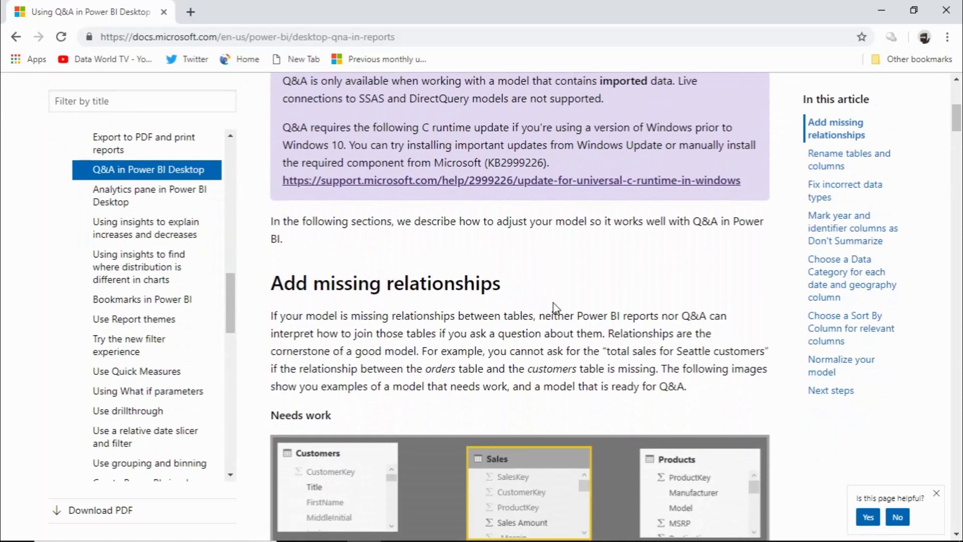
{"action": "scroll", "coordinate": [556, 319], "scroll_direction": "down", "scroll_amount": 10}
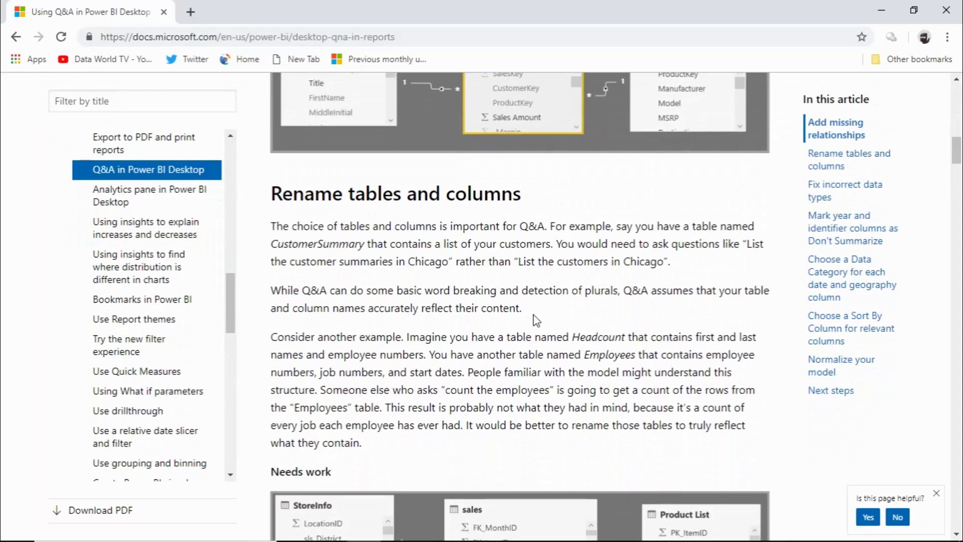
{"action": "scroll", "coordinate": [549, 325], "scroll_direction": "down", "scroll_amount": 10}
{"action": "scroll", "coordinate": [552, 326], "scroll_direction": "down", "scroll_amount": 3}
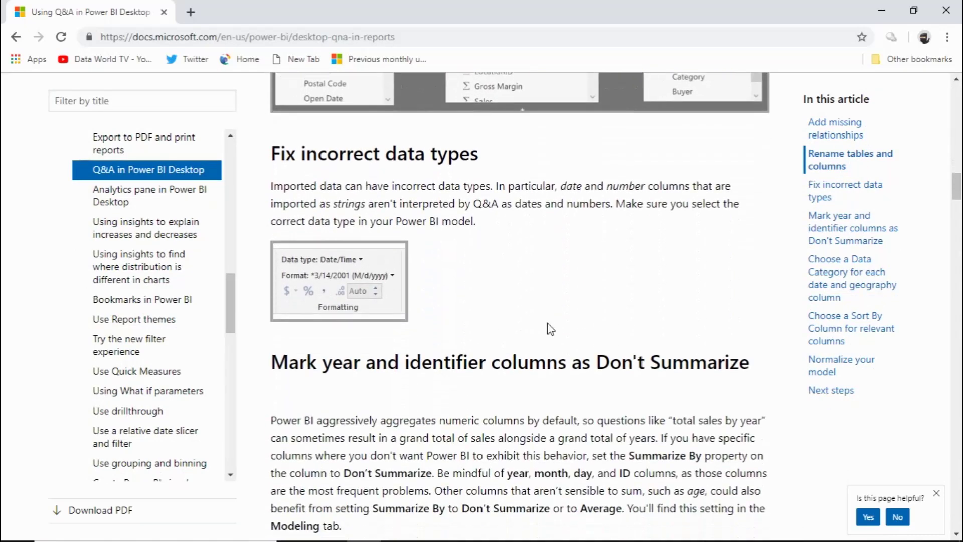
{"action": "scroll", "coordinate": [542, 260], "scroll_direction": "down", "scroll_amount": 6}
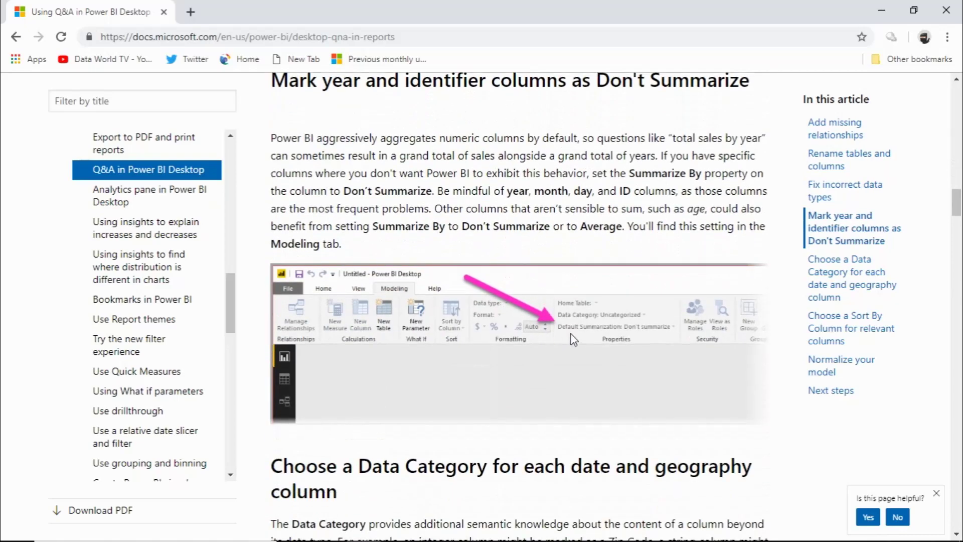
{"action": "scroll", "coordinate": [502, 301], "scroll_direction": "down", "scroll_amount": 7}
{"action": "scroll", "coordinate": [426, 294], "scroll_direction": "down", "scroll_amount": 6}
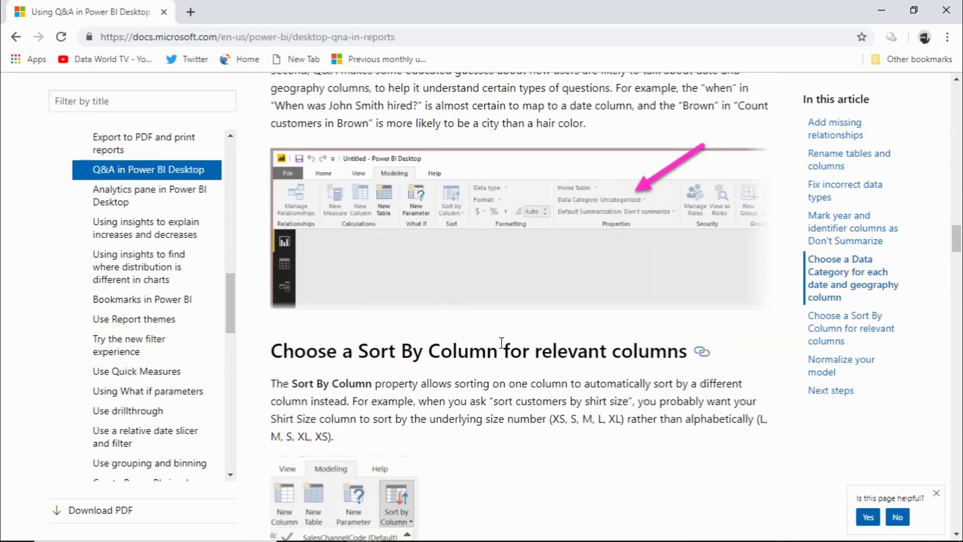
{"action": "scroll", "coordinate": [532, 321], "scroll_direction": "up", "scroll_amount": 1}
{"action": "scroll", "coordinate": [523, 311], "scroll_direction": "up", "scroll_amount": 20}
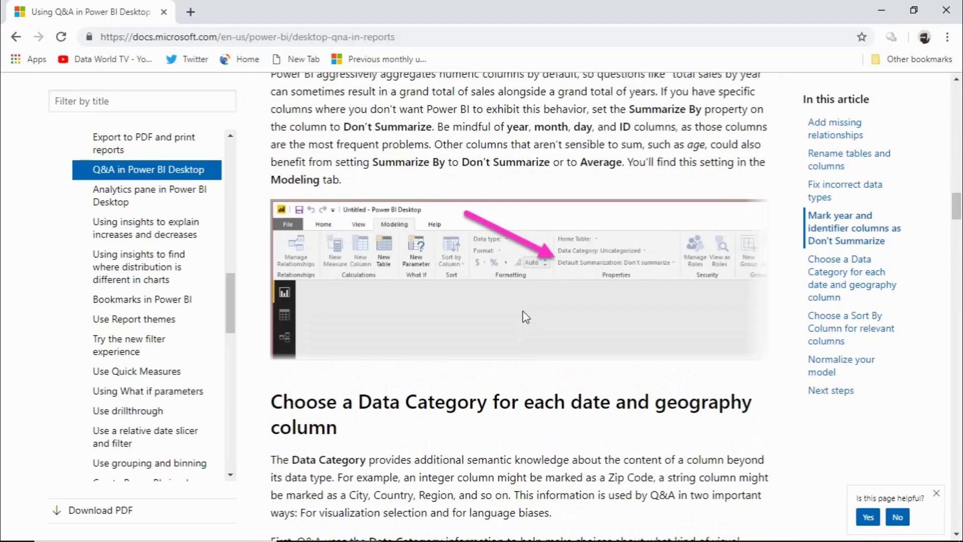